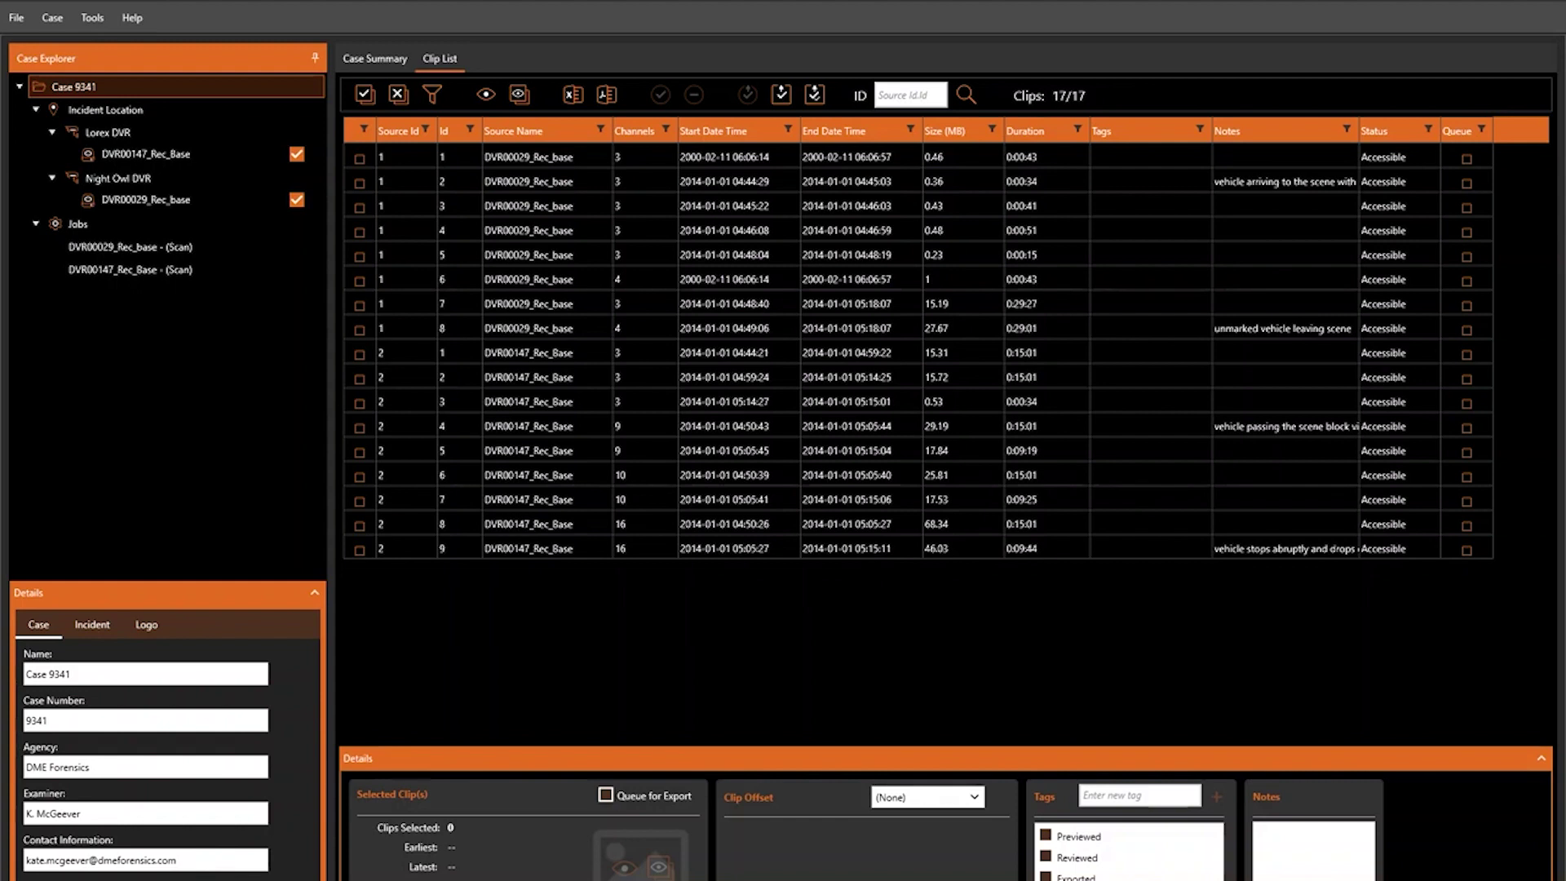
Step: Filter clips by Date/Time from 1/1/2014 5:00 AM to 6/24/2021
left_click(432, 96)
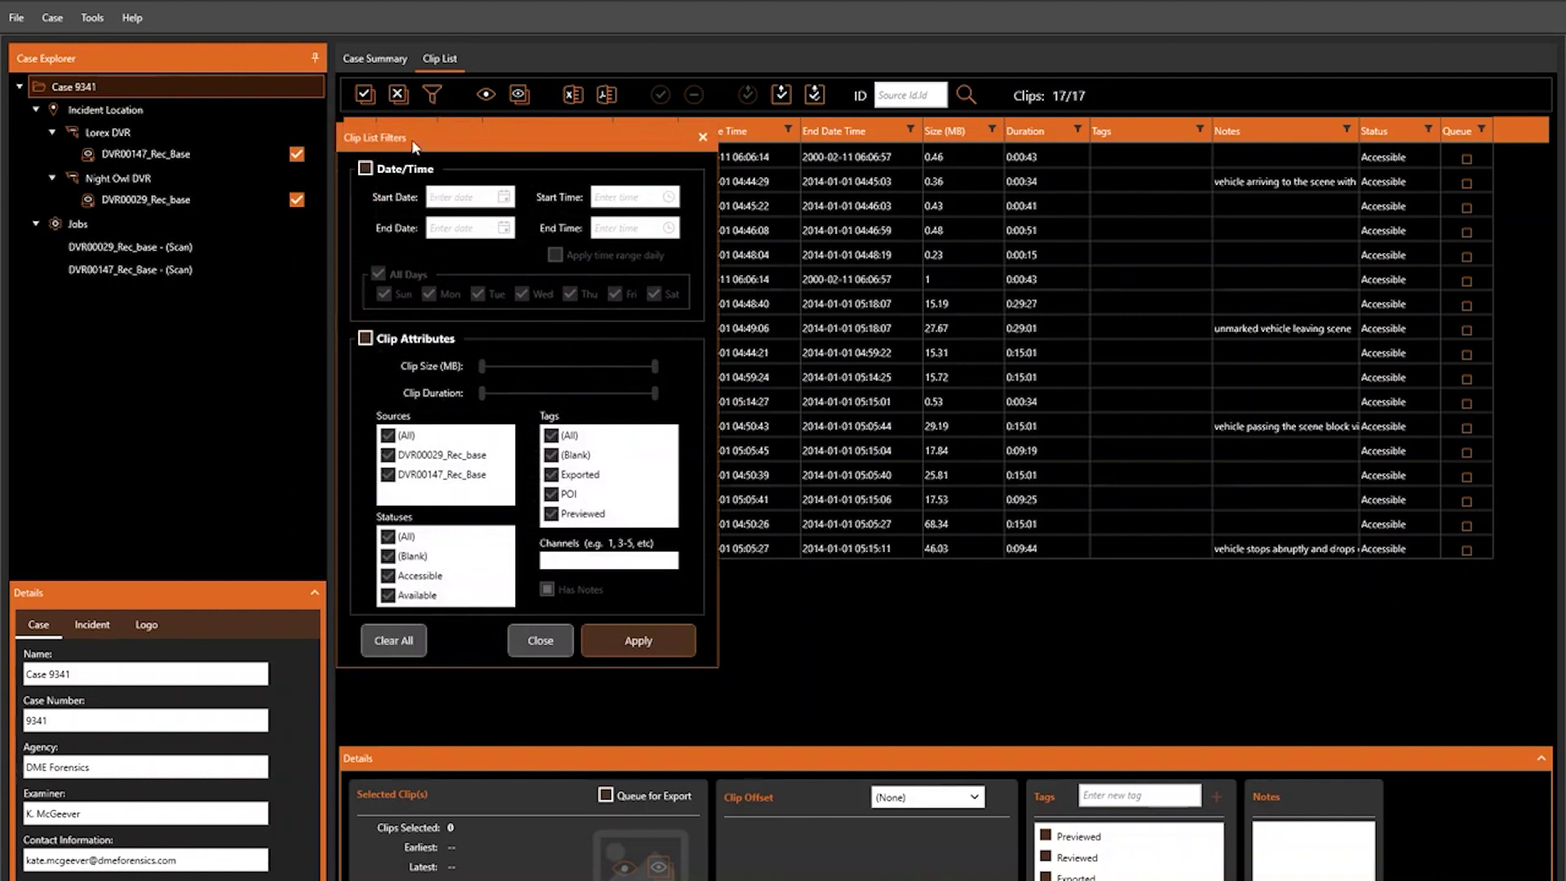
left_click(371, 168)
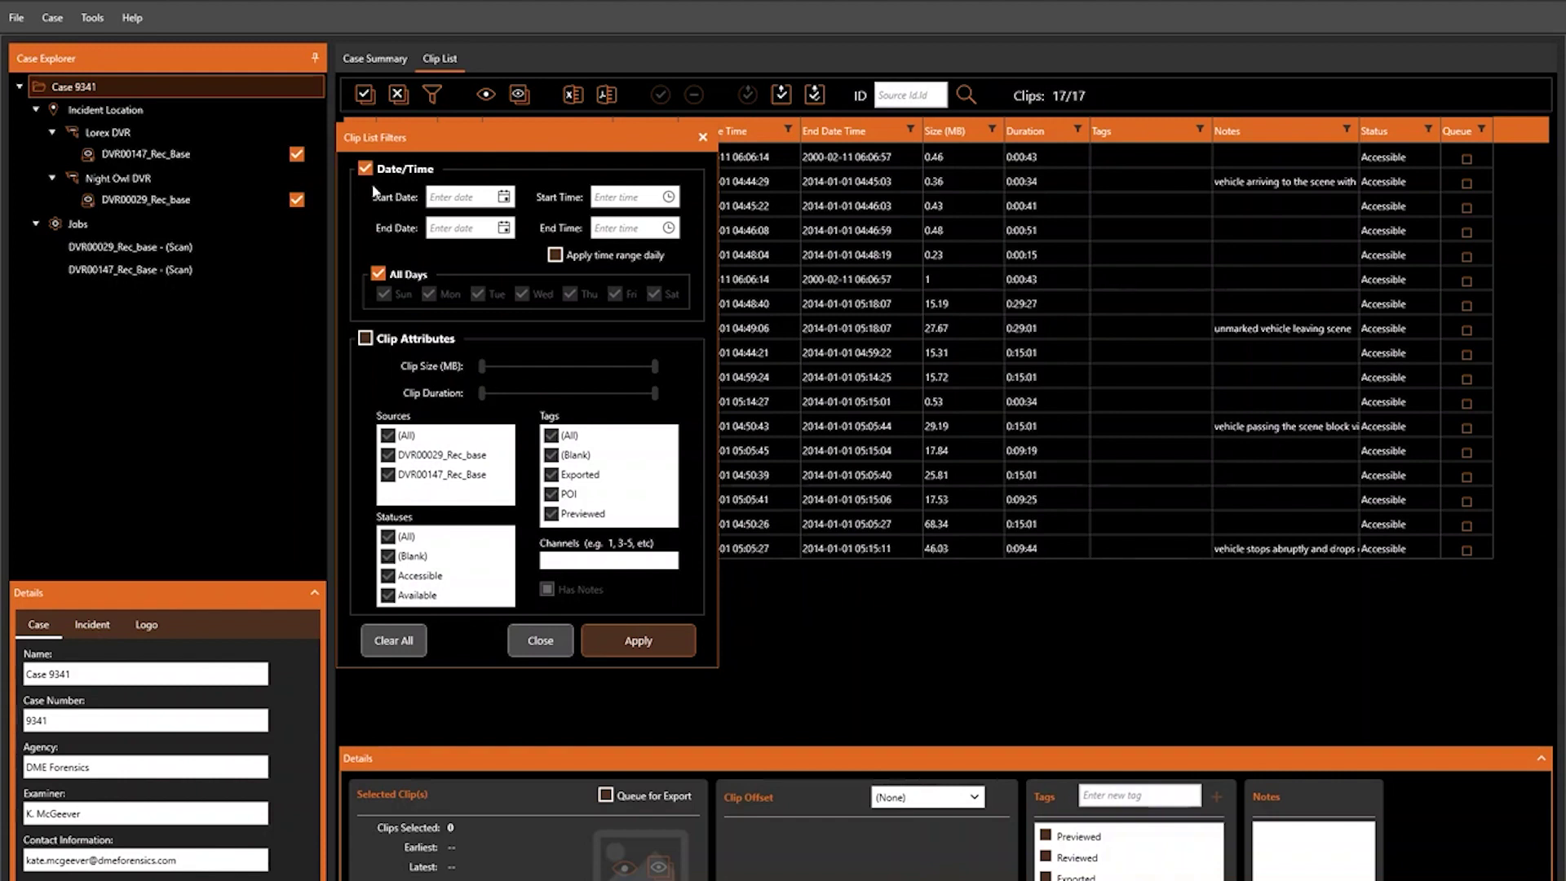
left_click(445, 196)
type("2014-1-1")
left_click(602, 198)
type("4:50")
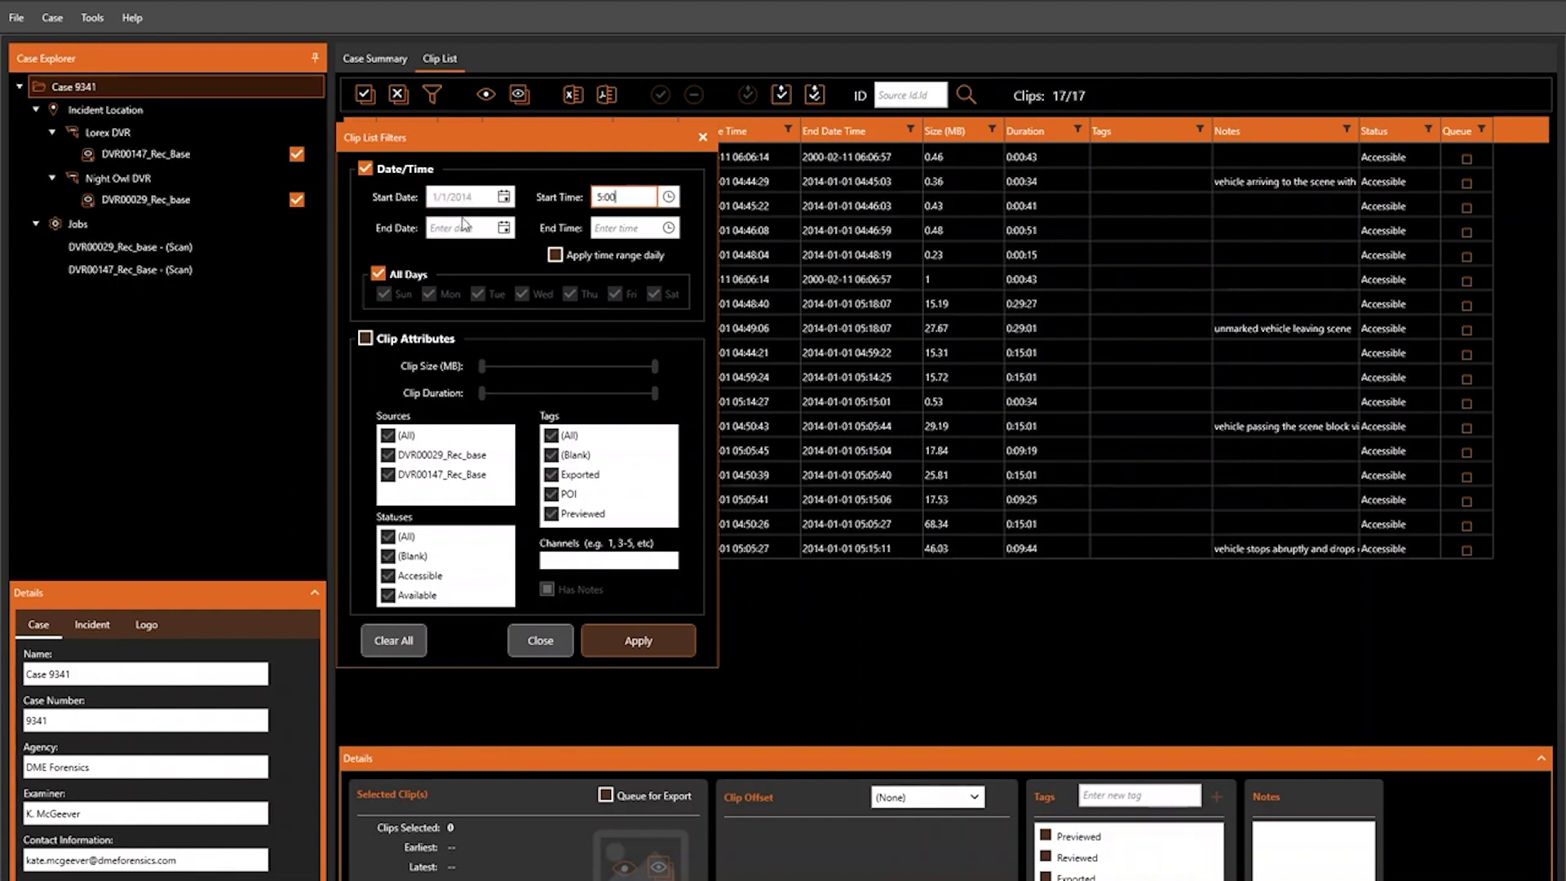
left_click(464, 228)
left_click(504, 228)
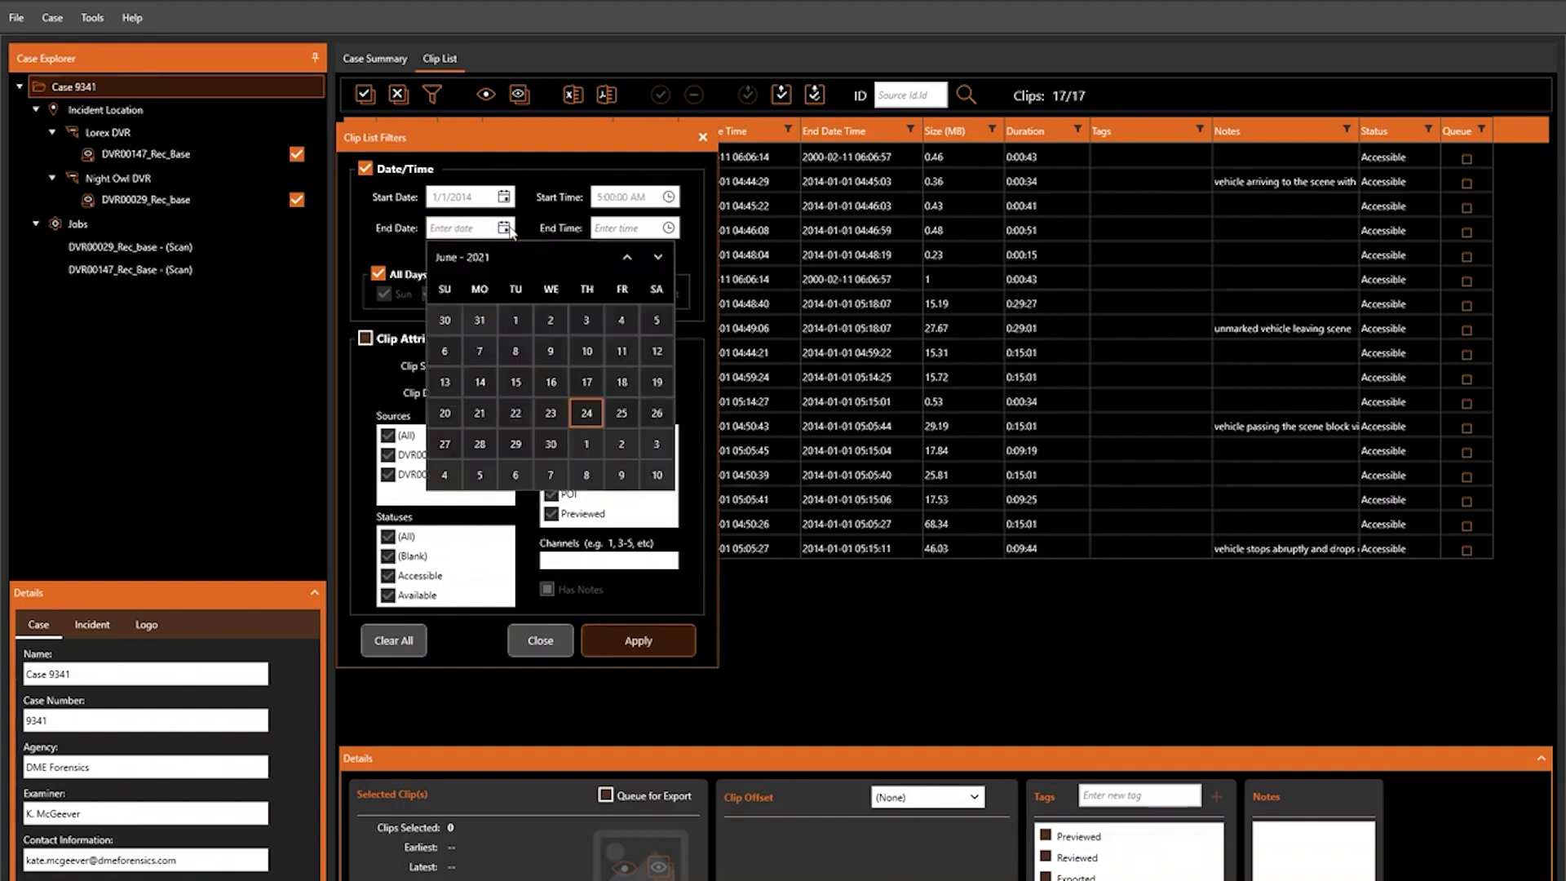
left_click(580, 414)
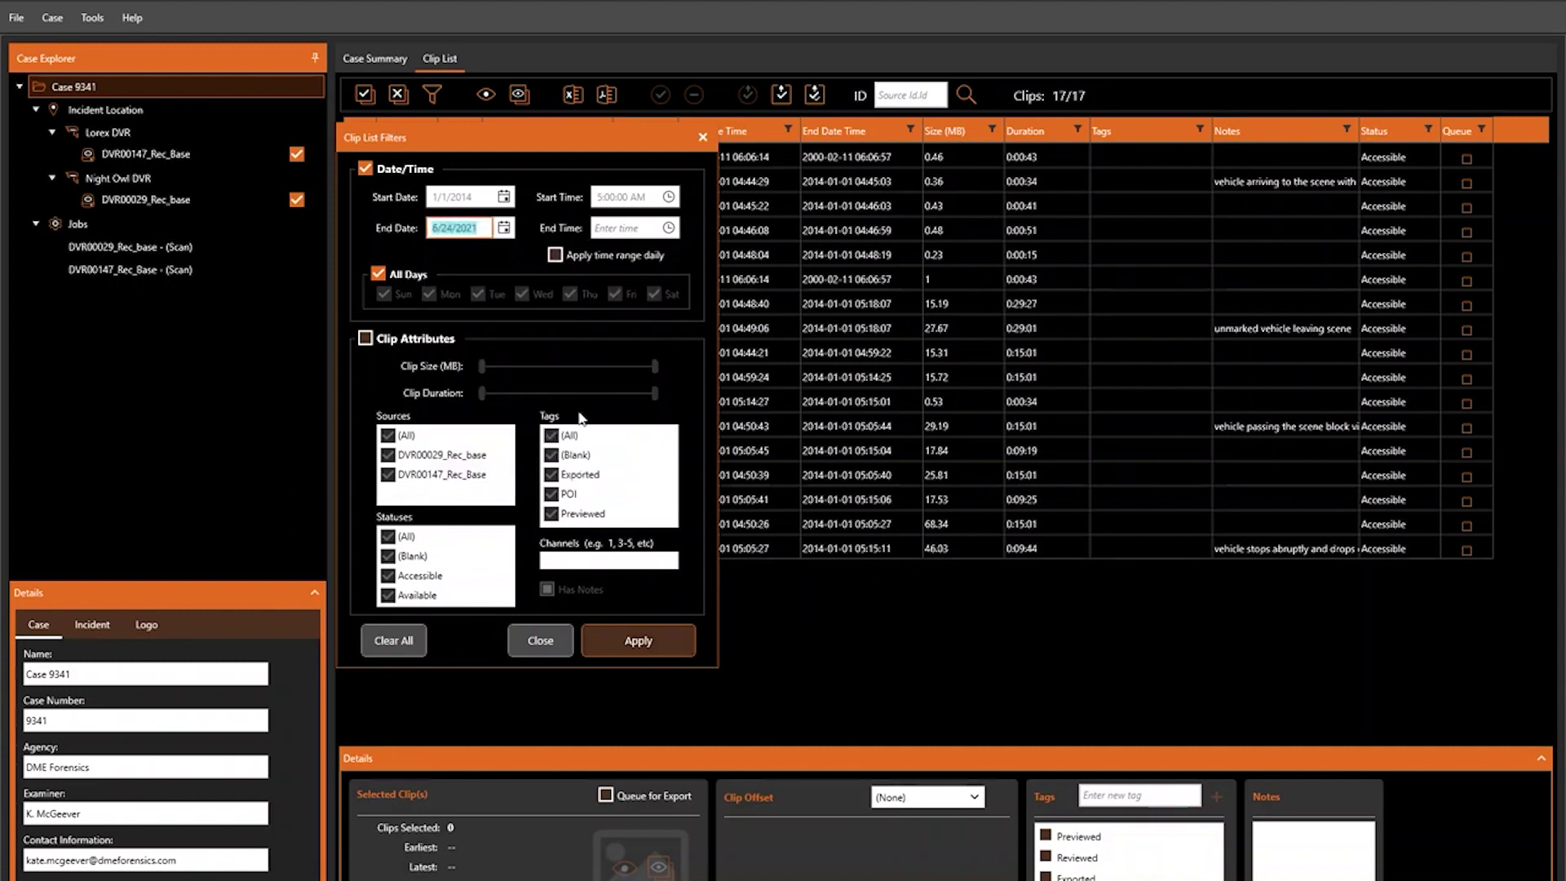
left_click(607, 638)
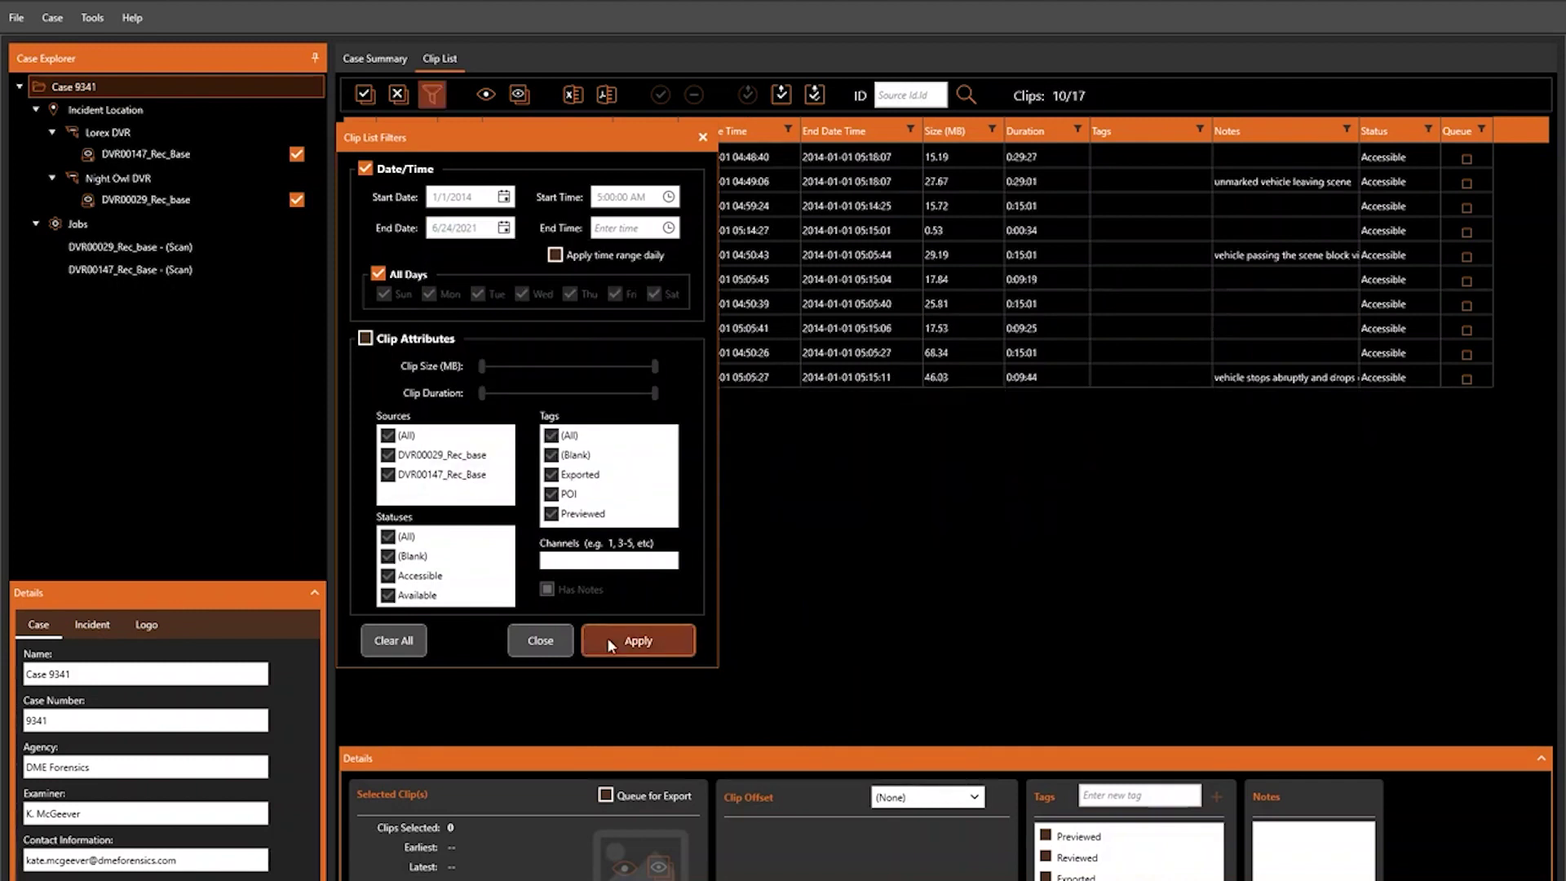
Step: Reposition the filters window and clear all clip filters
left_click_drag(529, 140, 323, 267)
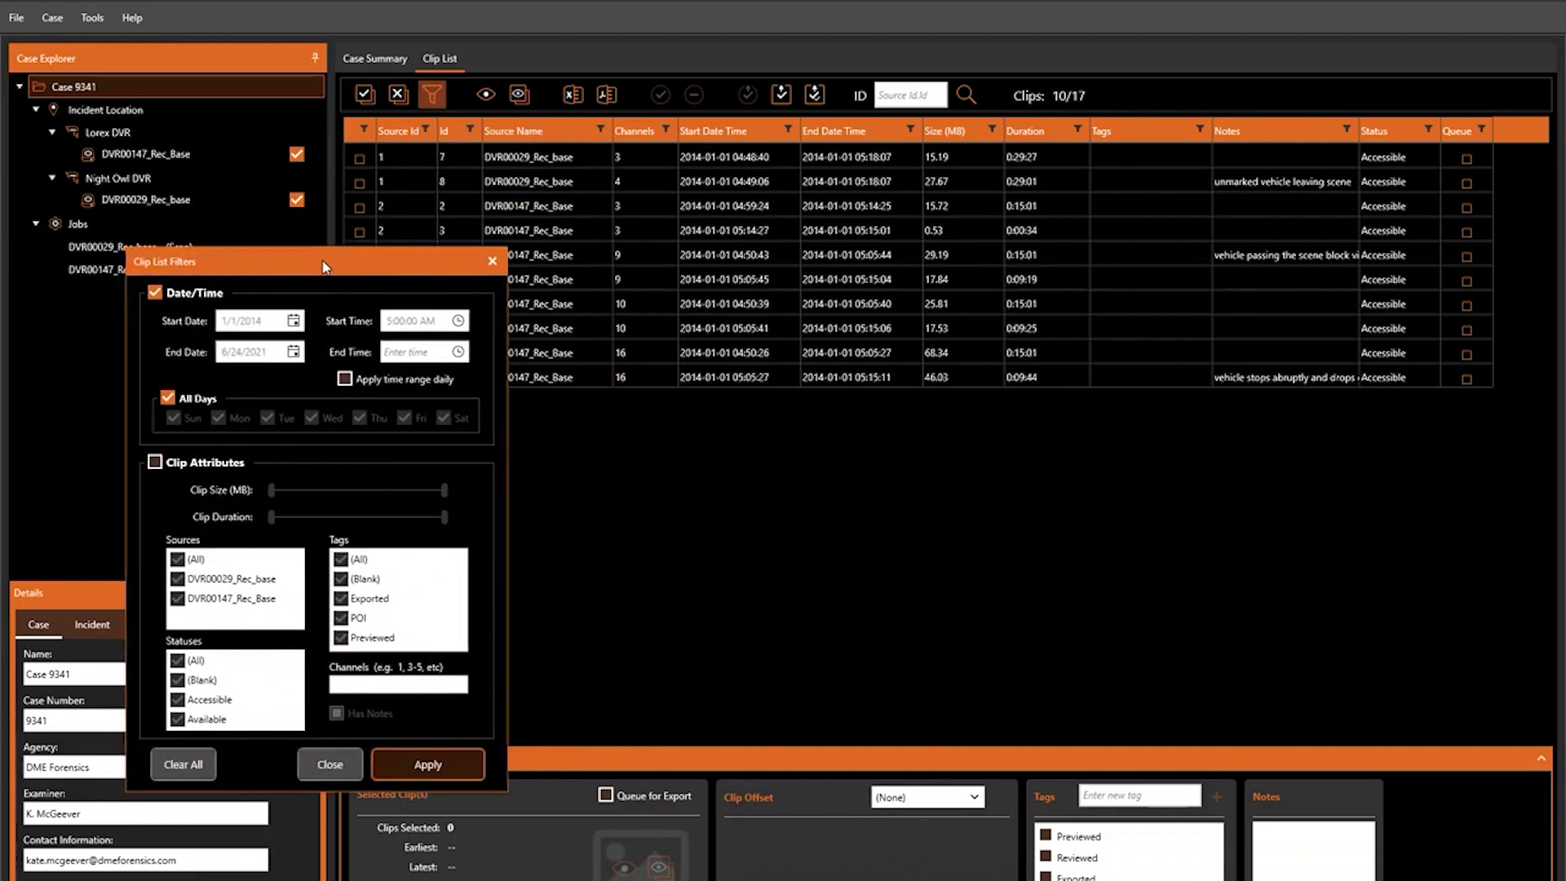
left_click_drag(323, 267, 542, 120)
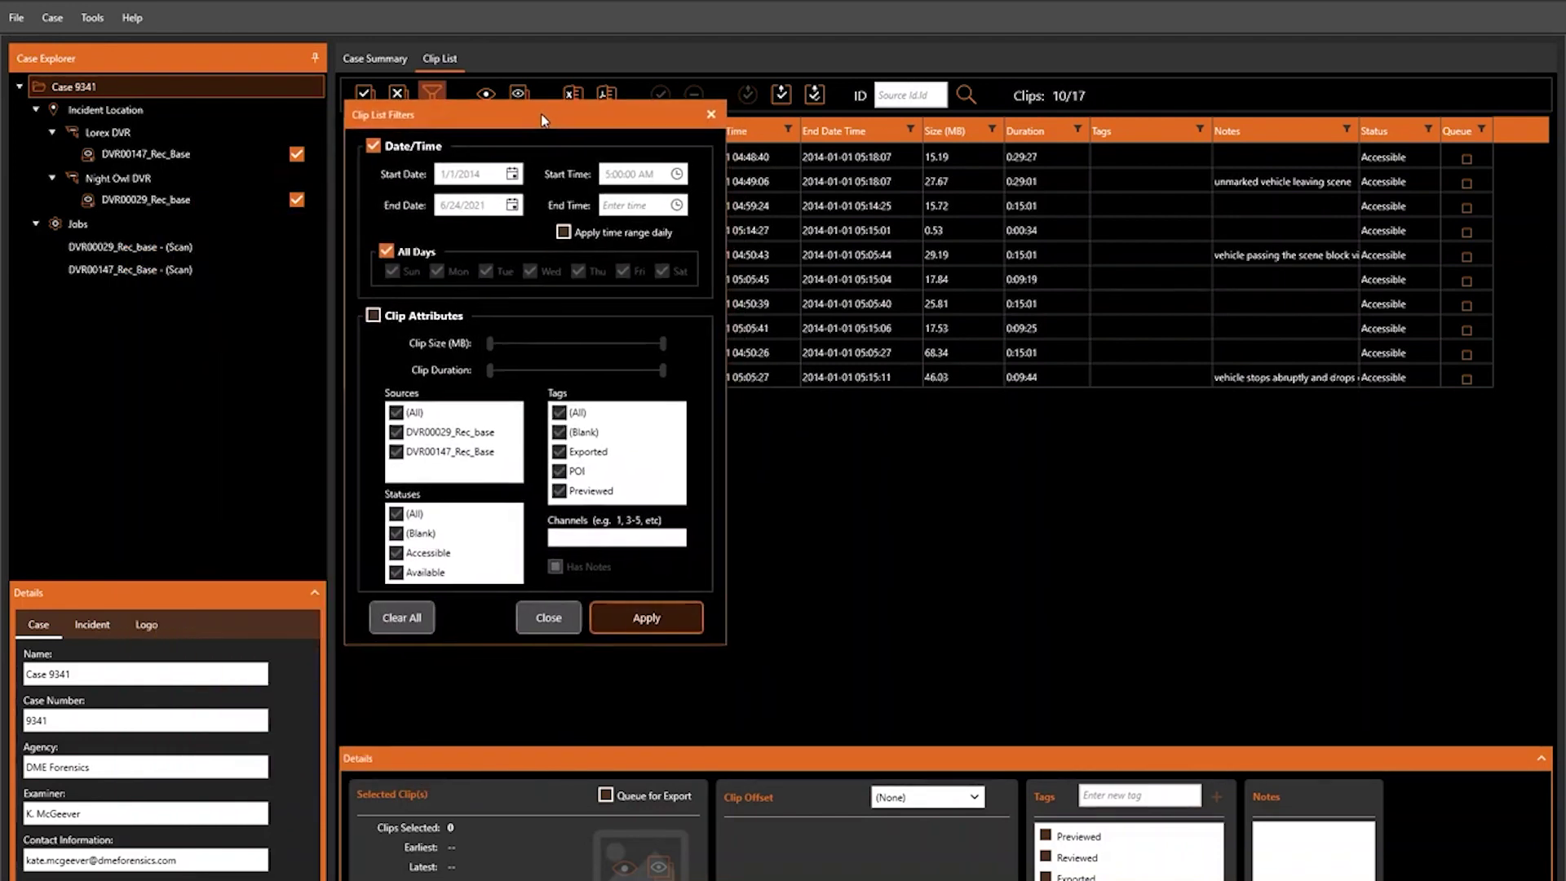
left_click(401, 617)
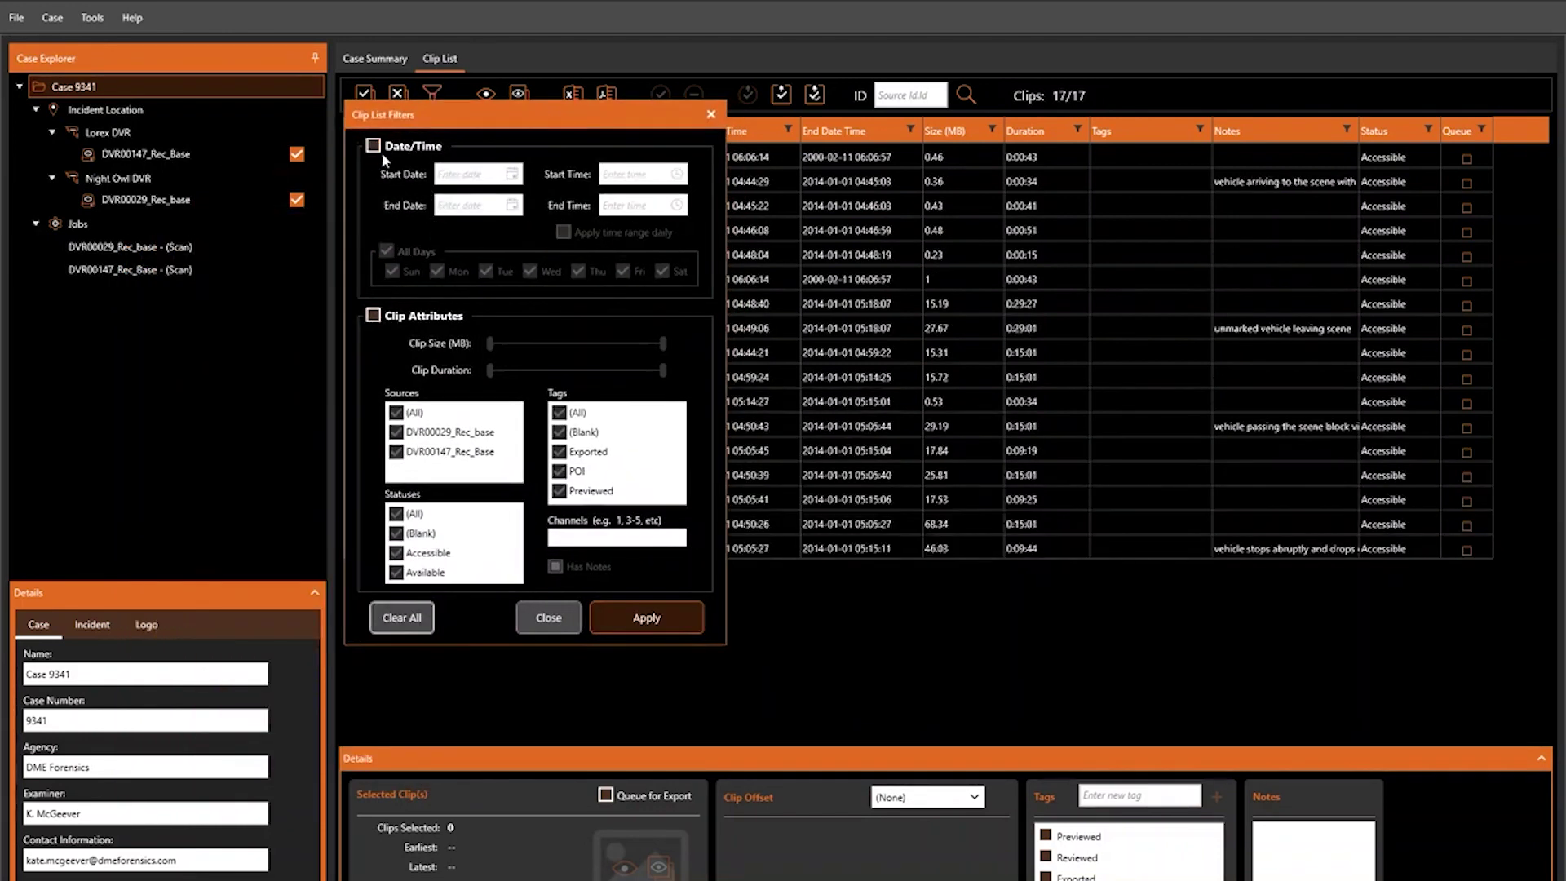
Step: Enable Date/Time filtering with only Tuesday and Wednesday checked, leaving 15 of 17 clips
left_click(373, 145)
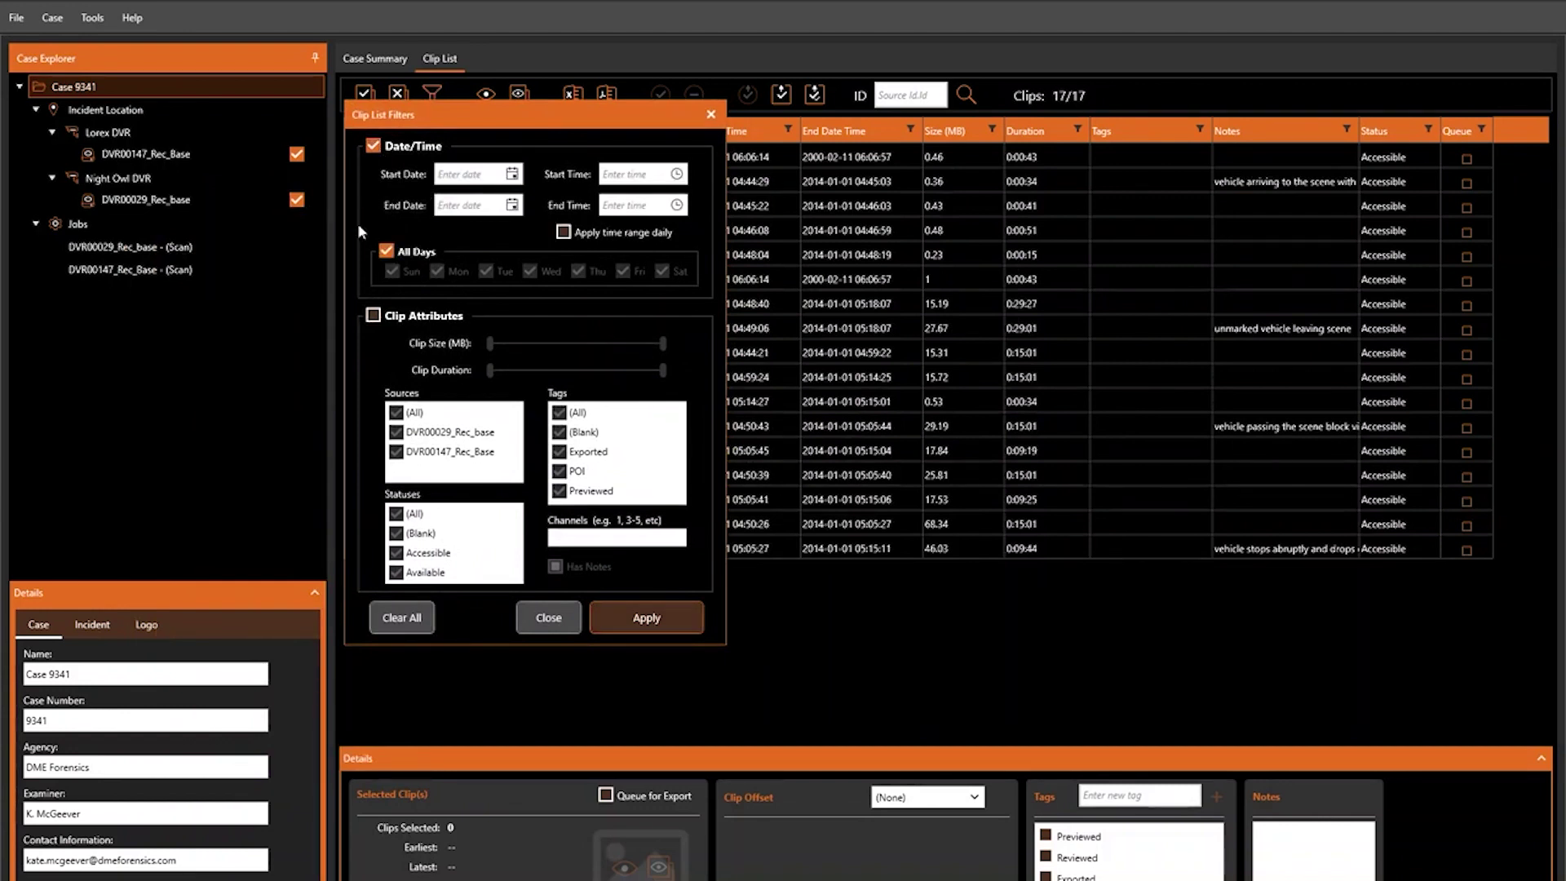
left_click(385, 252)
left_click(393, 272)
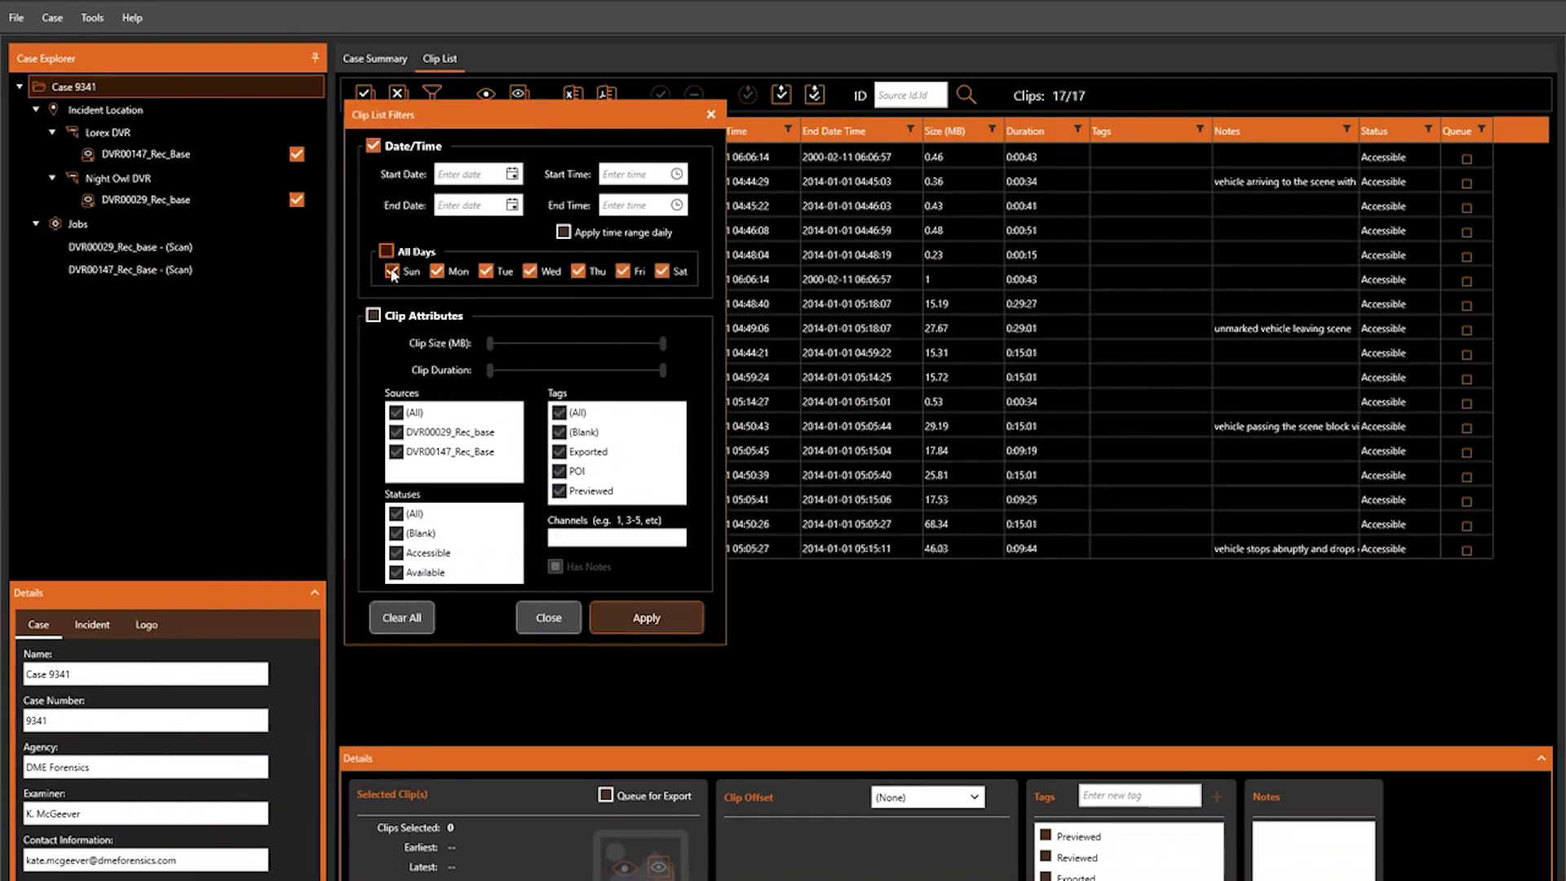
left_click(578, 270)
left_click(660, 619)
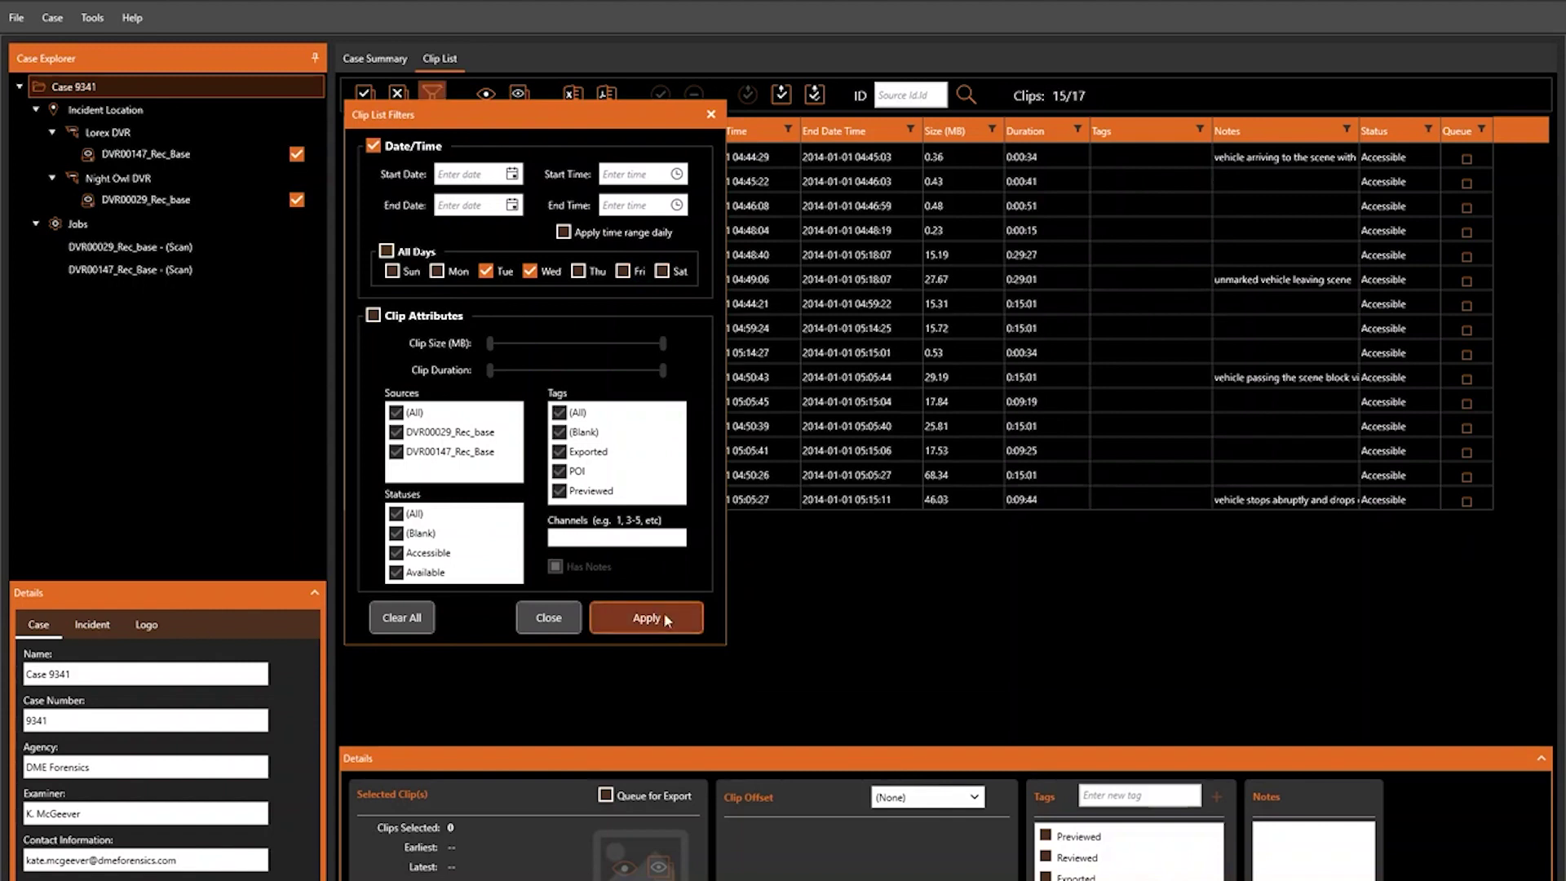
left_click_drag(587, 125, 541, 126)
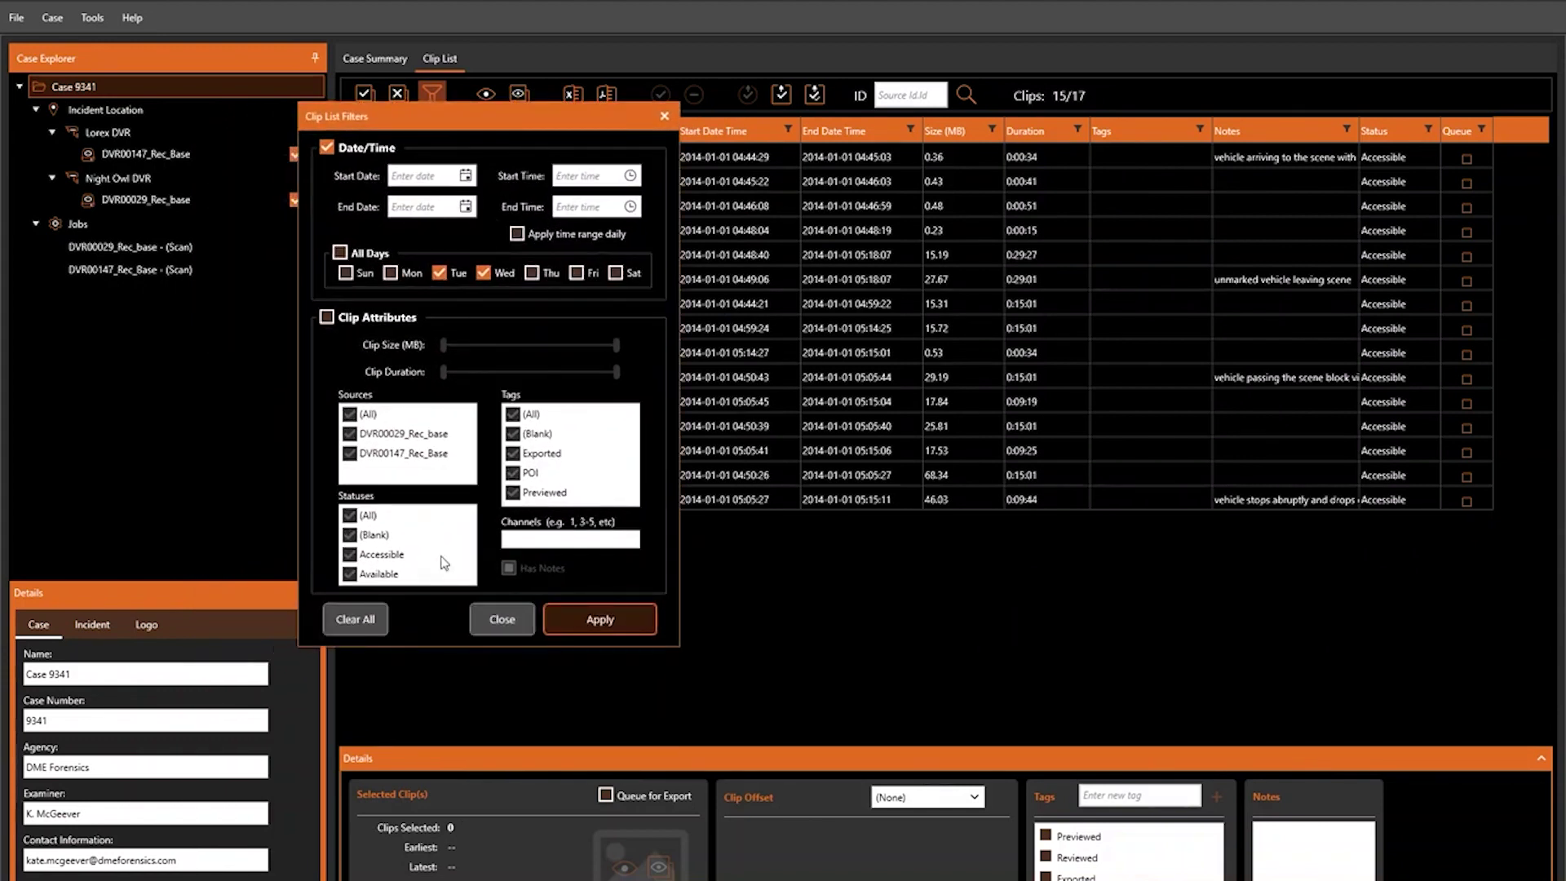
Step: Clear filters and limit clip size to between 6.24 MB and 54.65 MB
left_click(380, 623)
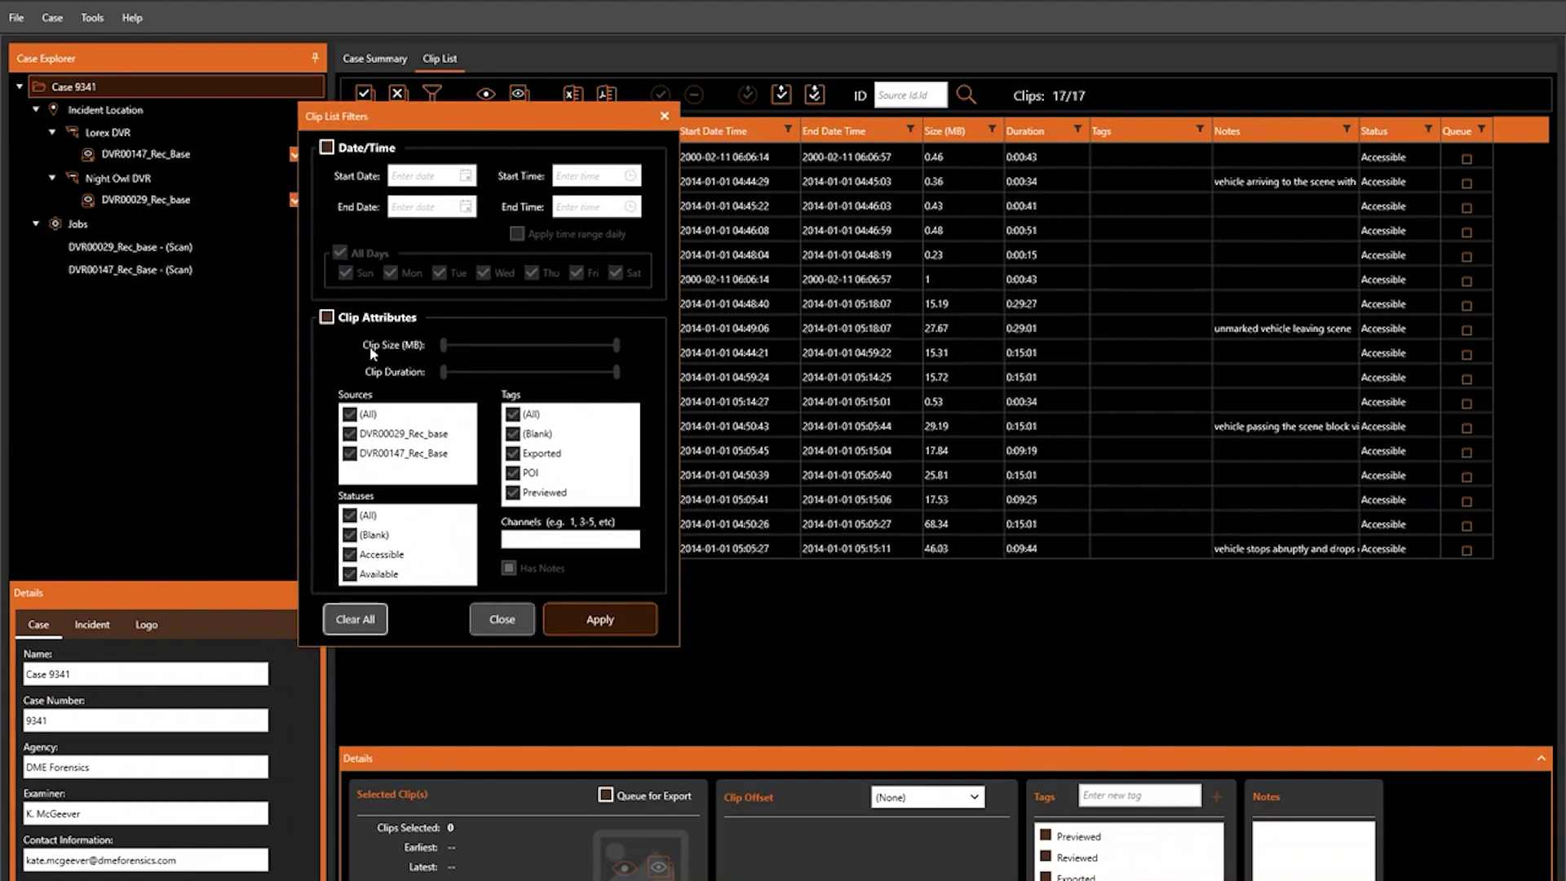
left_click(327, 316)
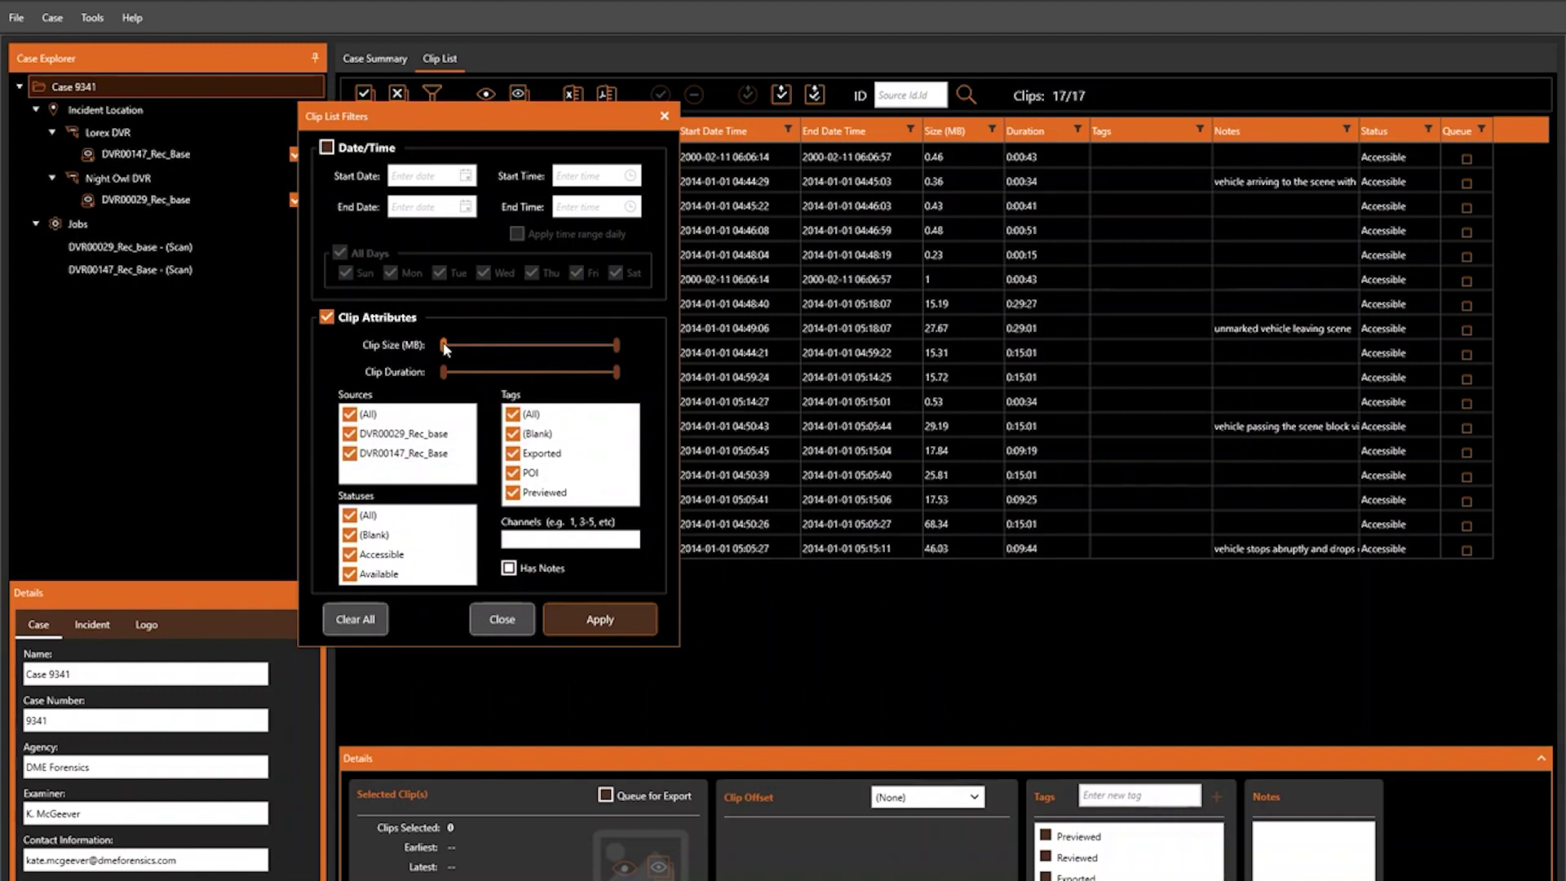
left_click_drag(445, 348, 462, 351)
left_click_drag(617, 348, 581, 350)
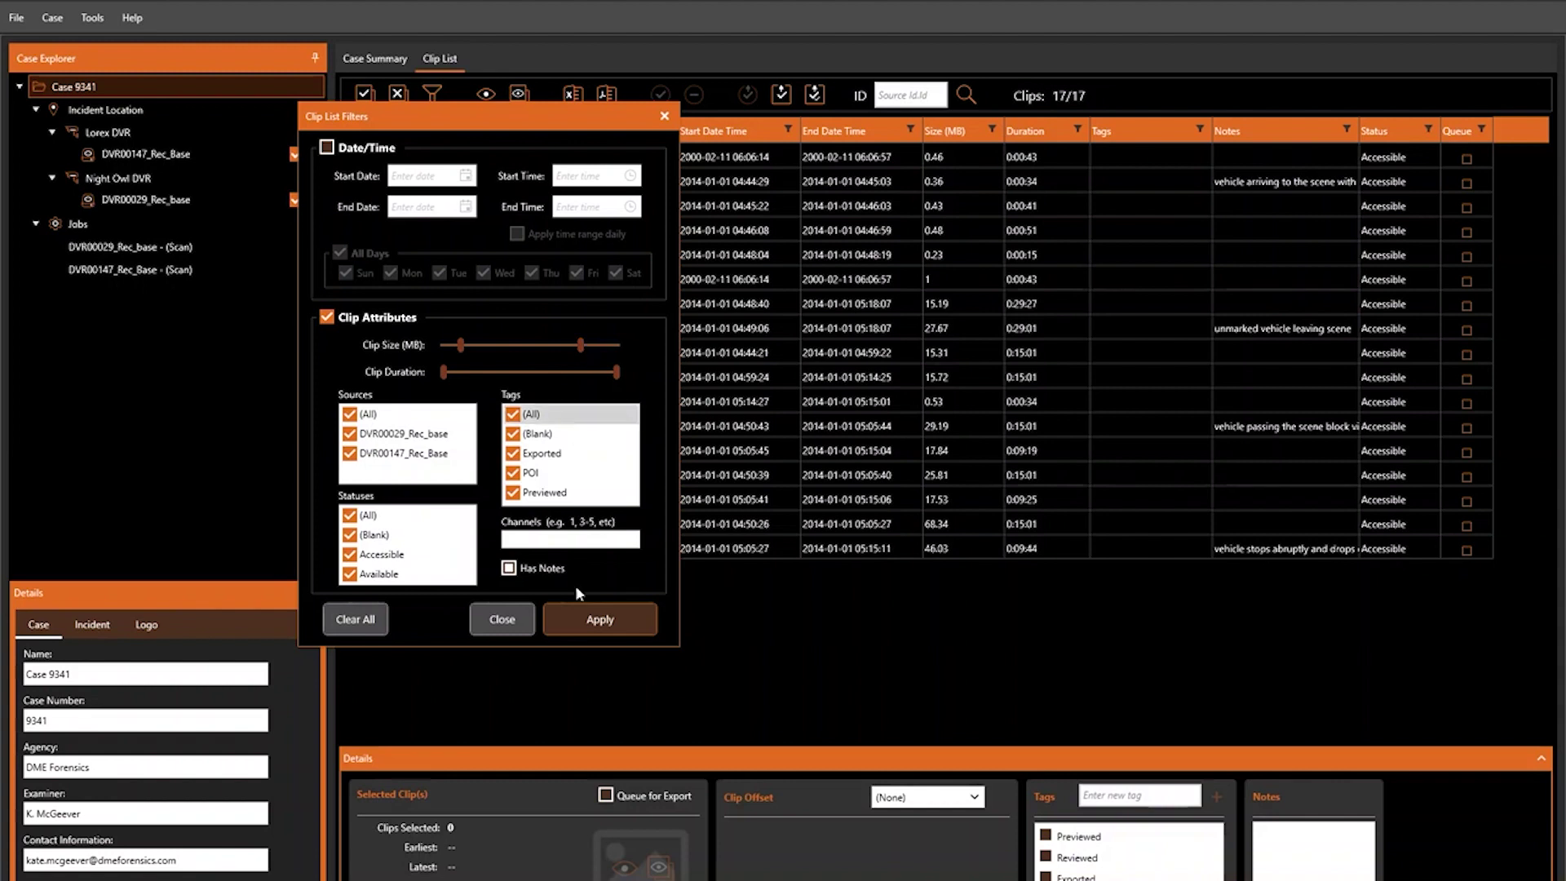
left_click(584, 620)
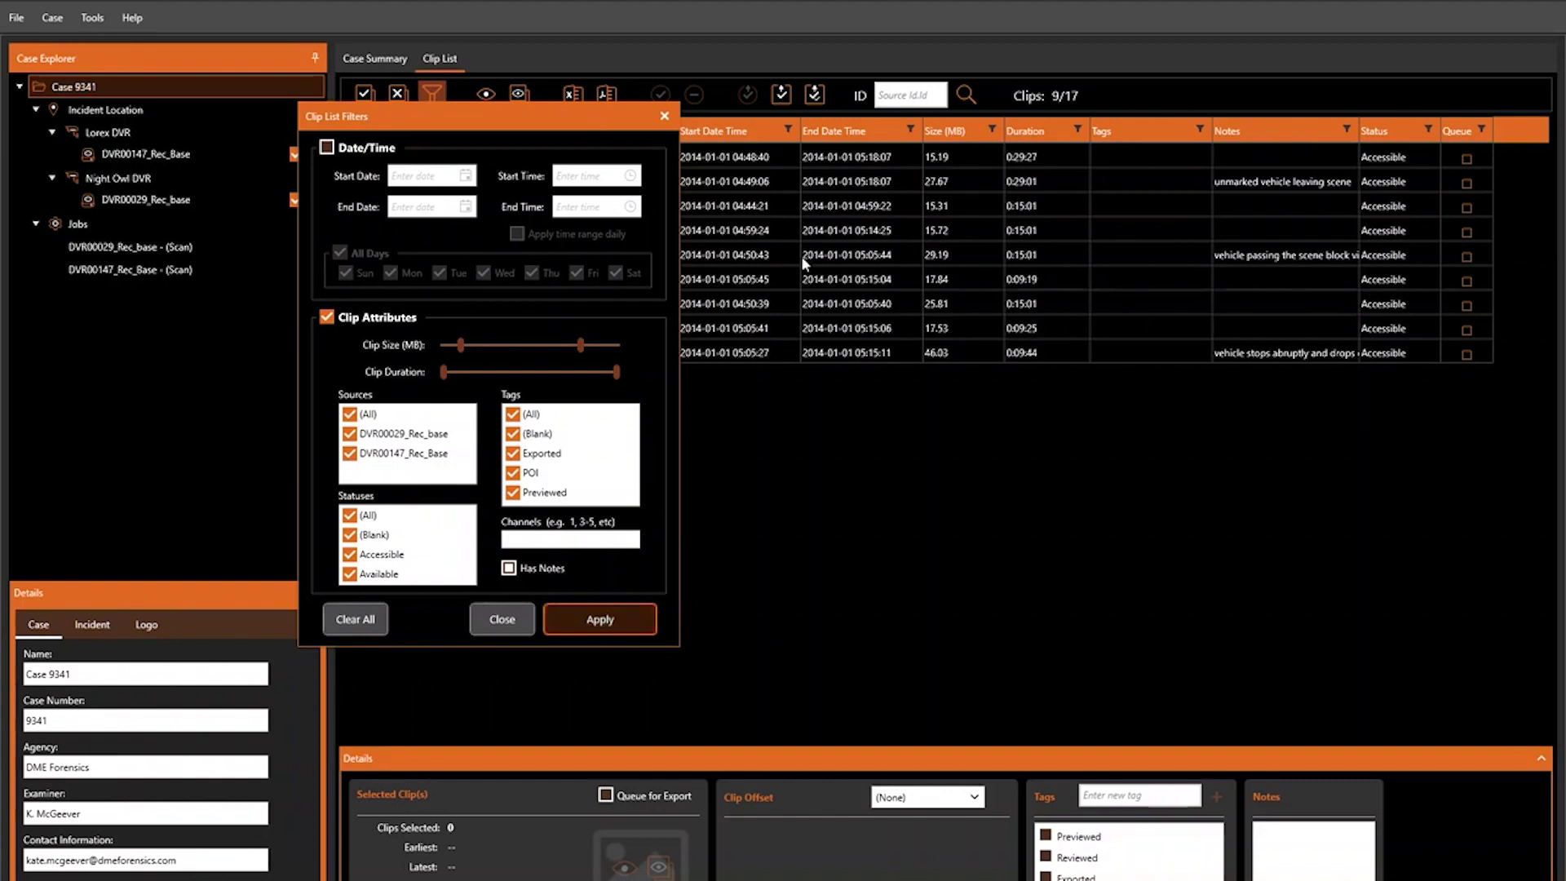
Step: Swap the size limit for a narrower clip duration range, leaving 8 of 17, then clear all filters
left_click(351, 619)
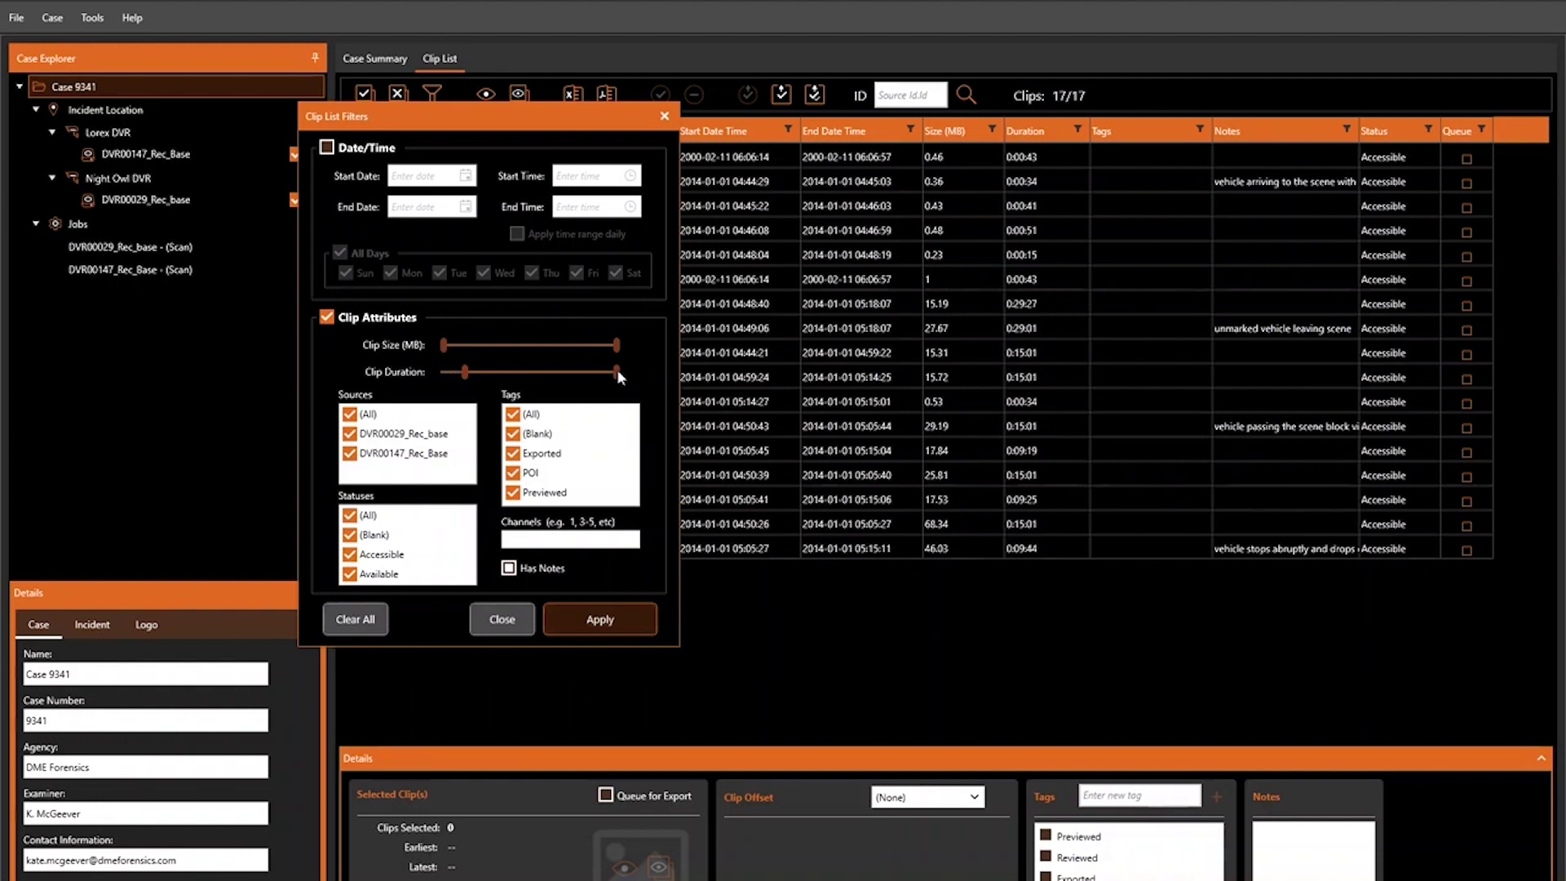
left_click_drag(617, 373, 573, 373)
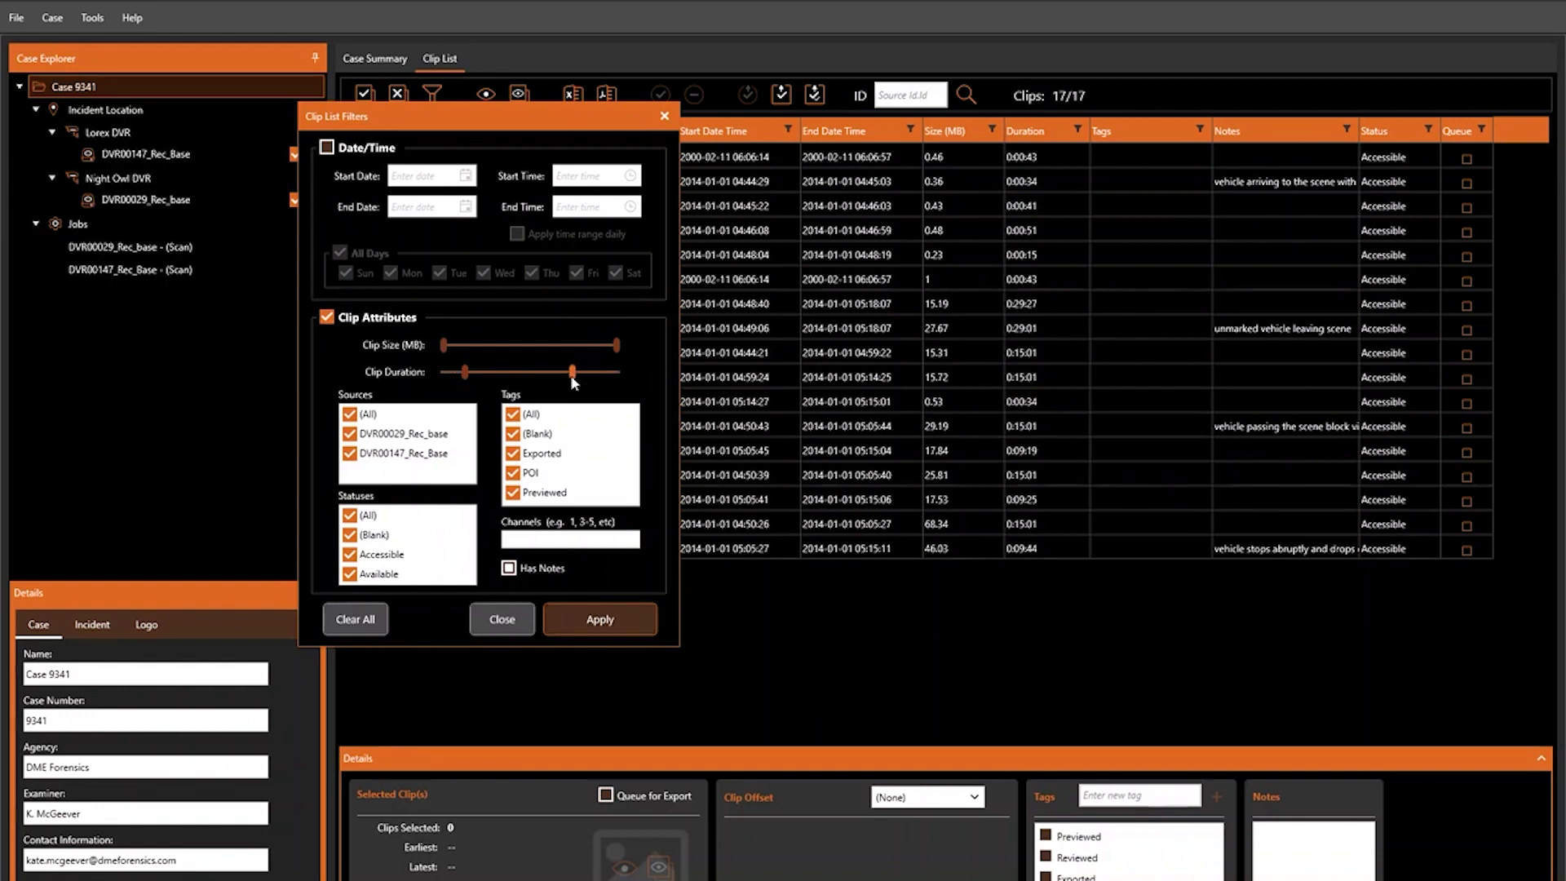
left_click(582, 625)
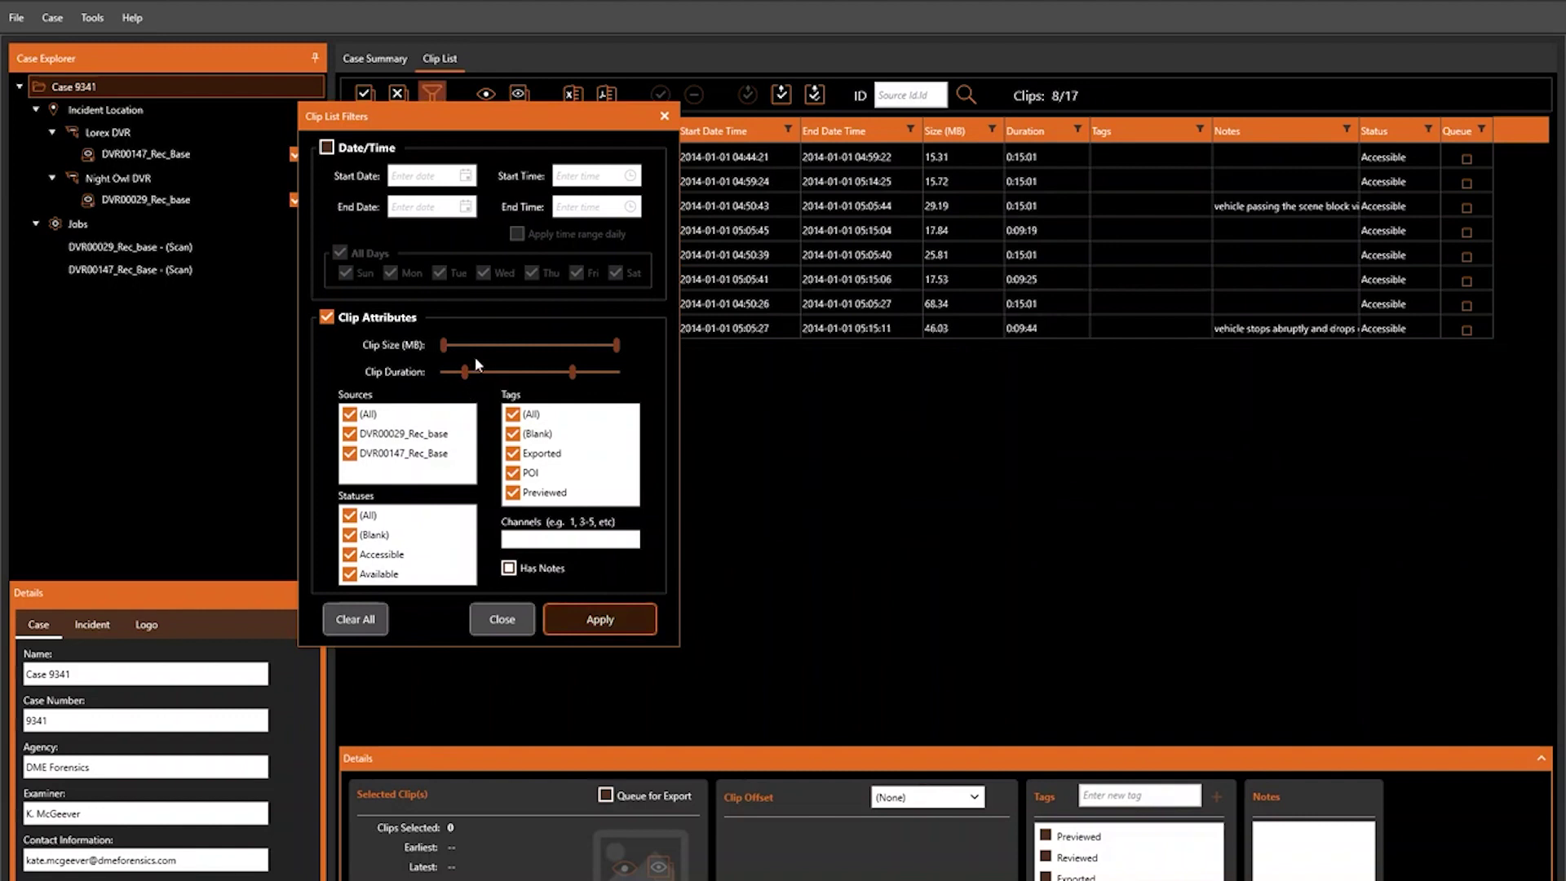
left_click(359, 620)
Step: Keep only DVR00147_Rec_Base clips with notes, showing 9 of 17, and close the filters window
left_click(327, 317)
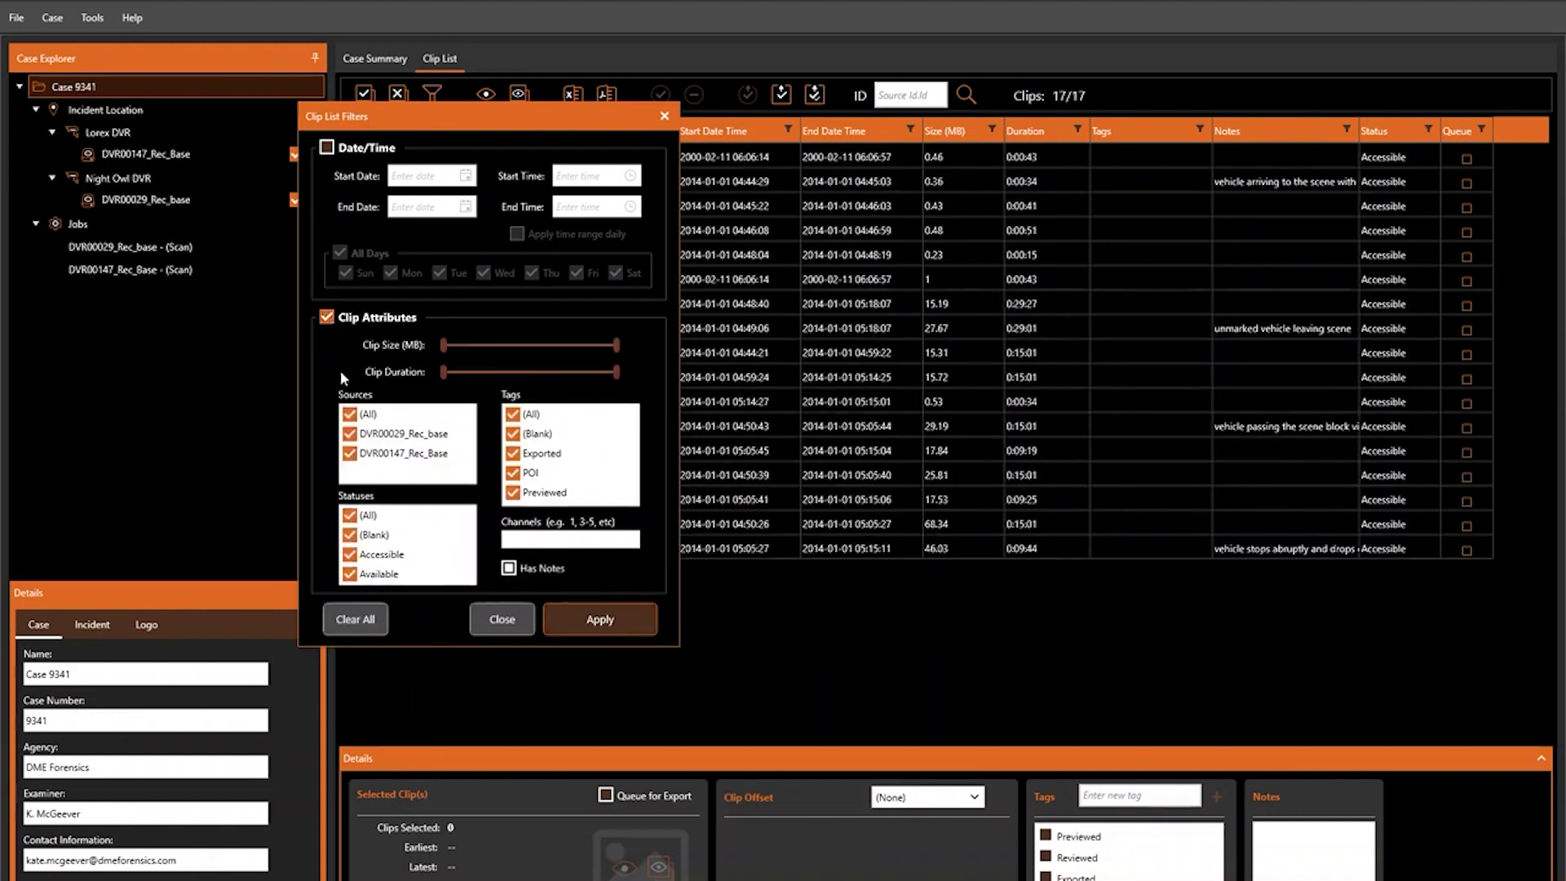
left_click(350, 435)
scroll(403, 523, "down", 3)
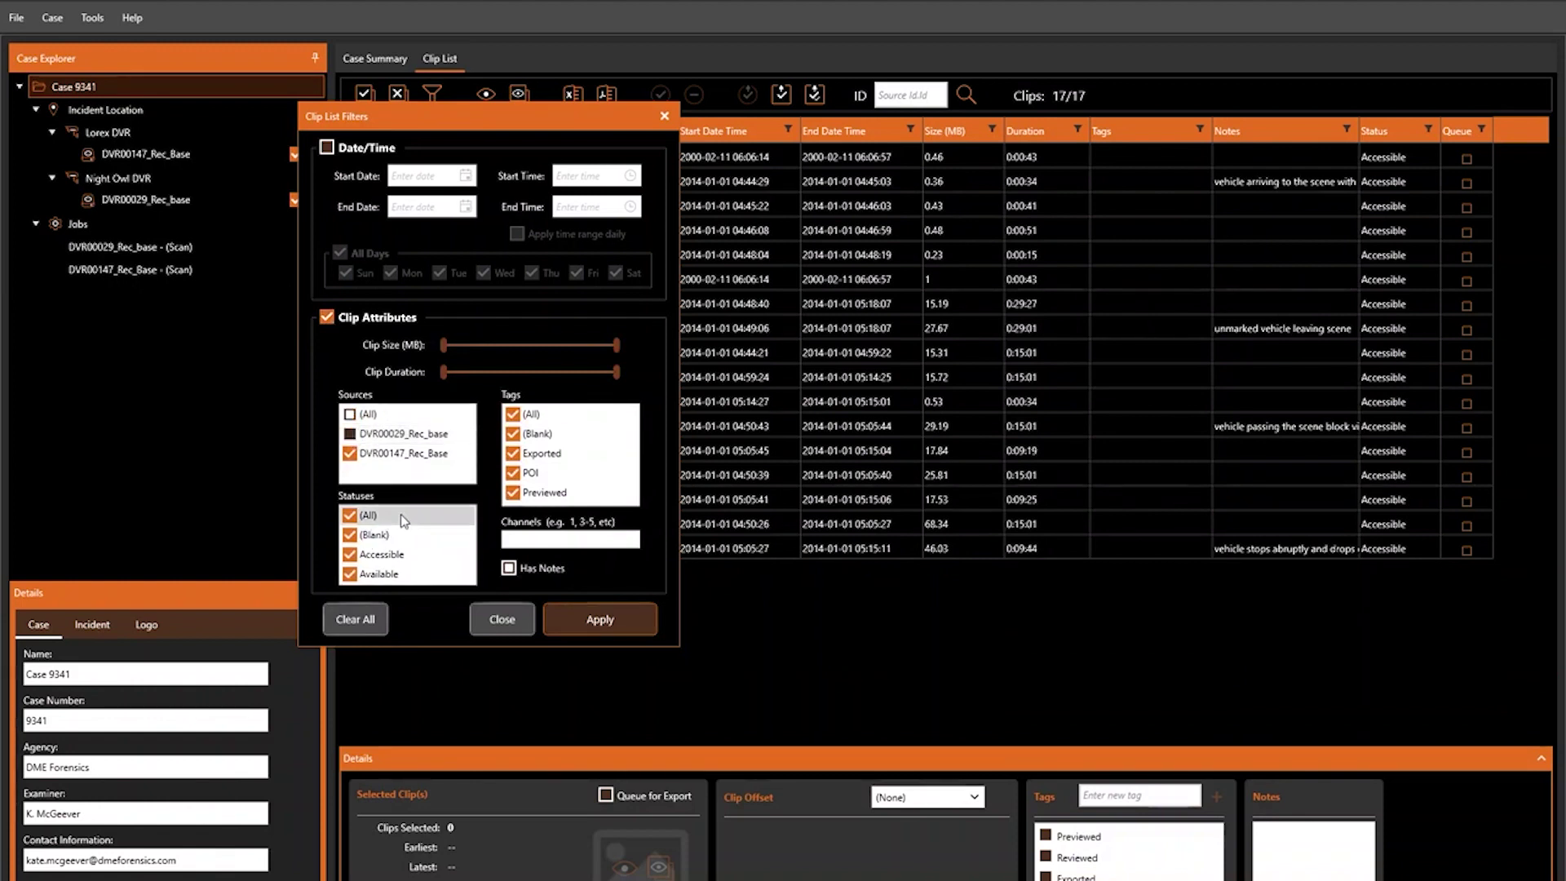
scroll(404, 523, "up", 3)
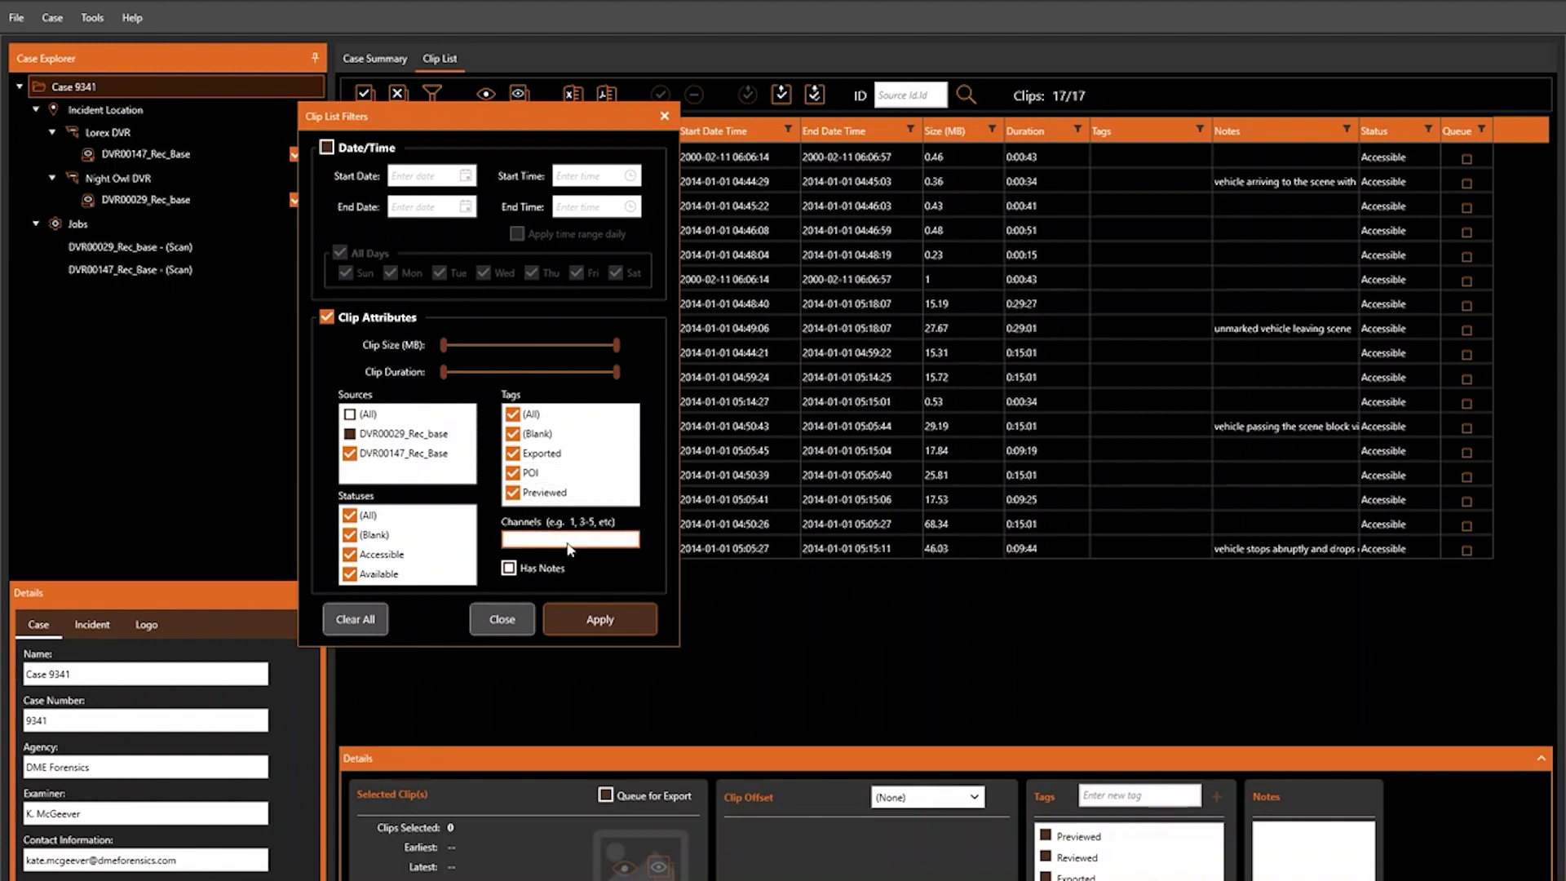
left_click(526, 570)
left_click(587, 621)
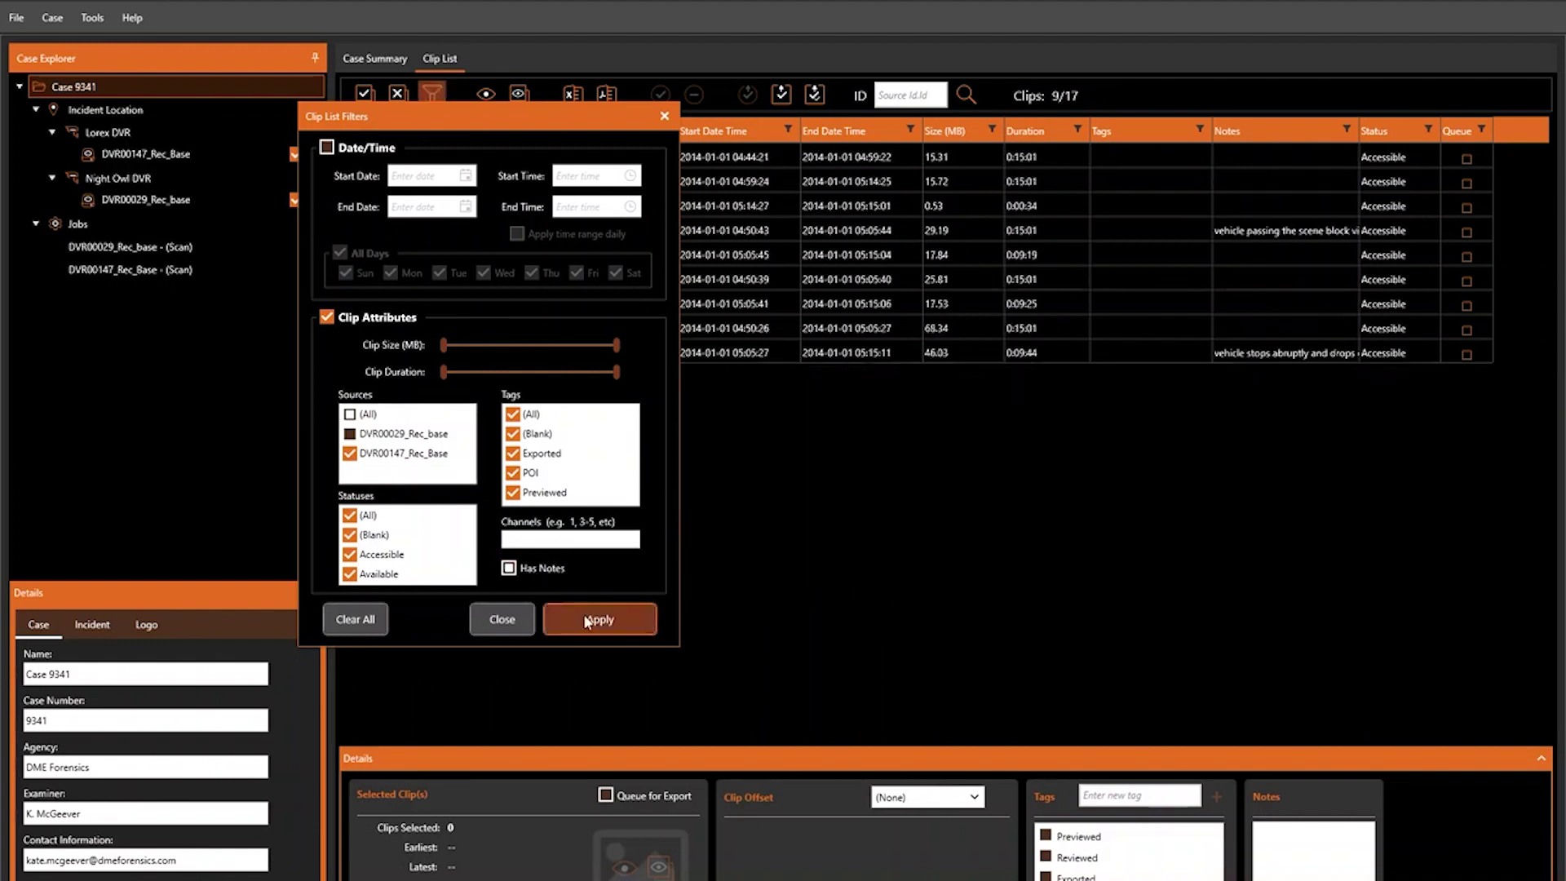
left_click(664, 117)
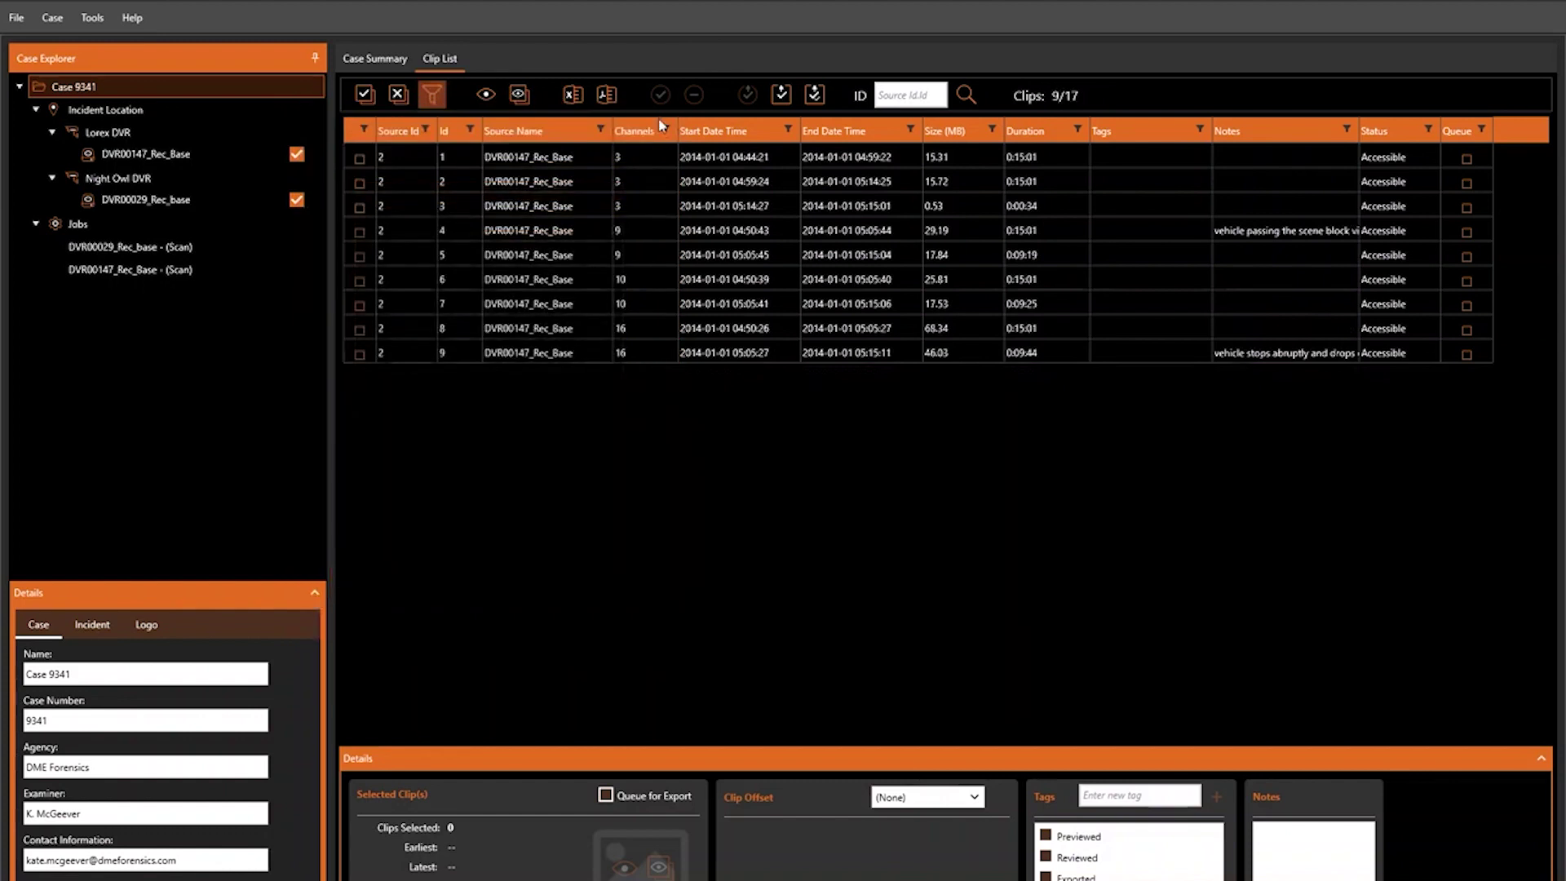
Step: Clear every clip list filter and close the filters window, restoring all 17 clips
left_click(433, 99)
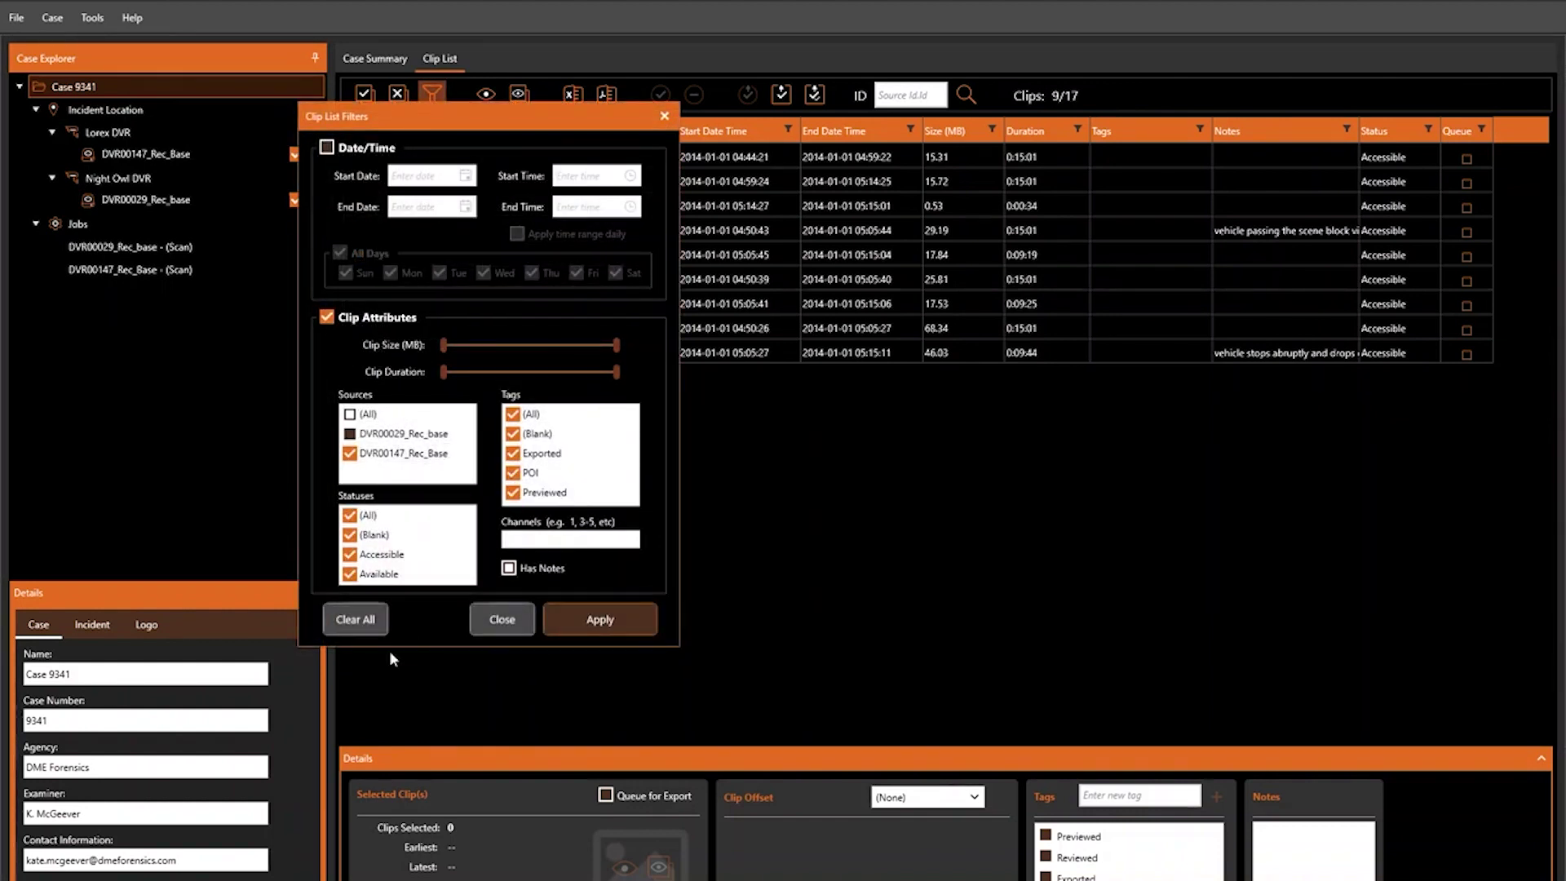
left_click(359, 618)
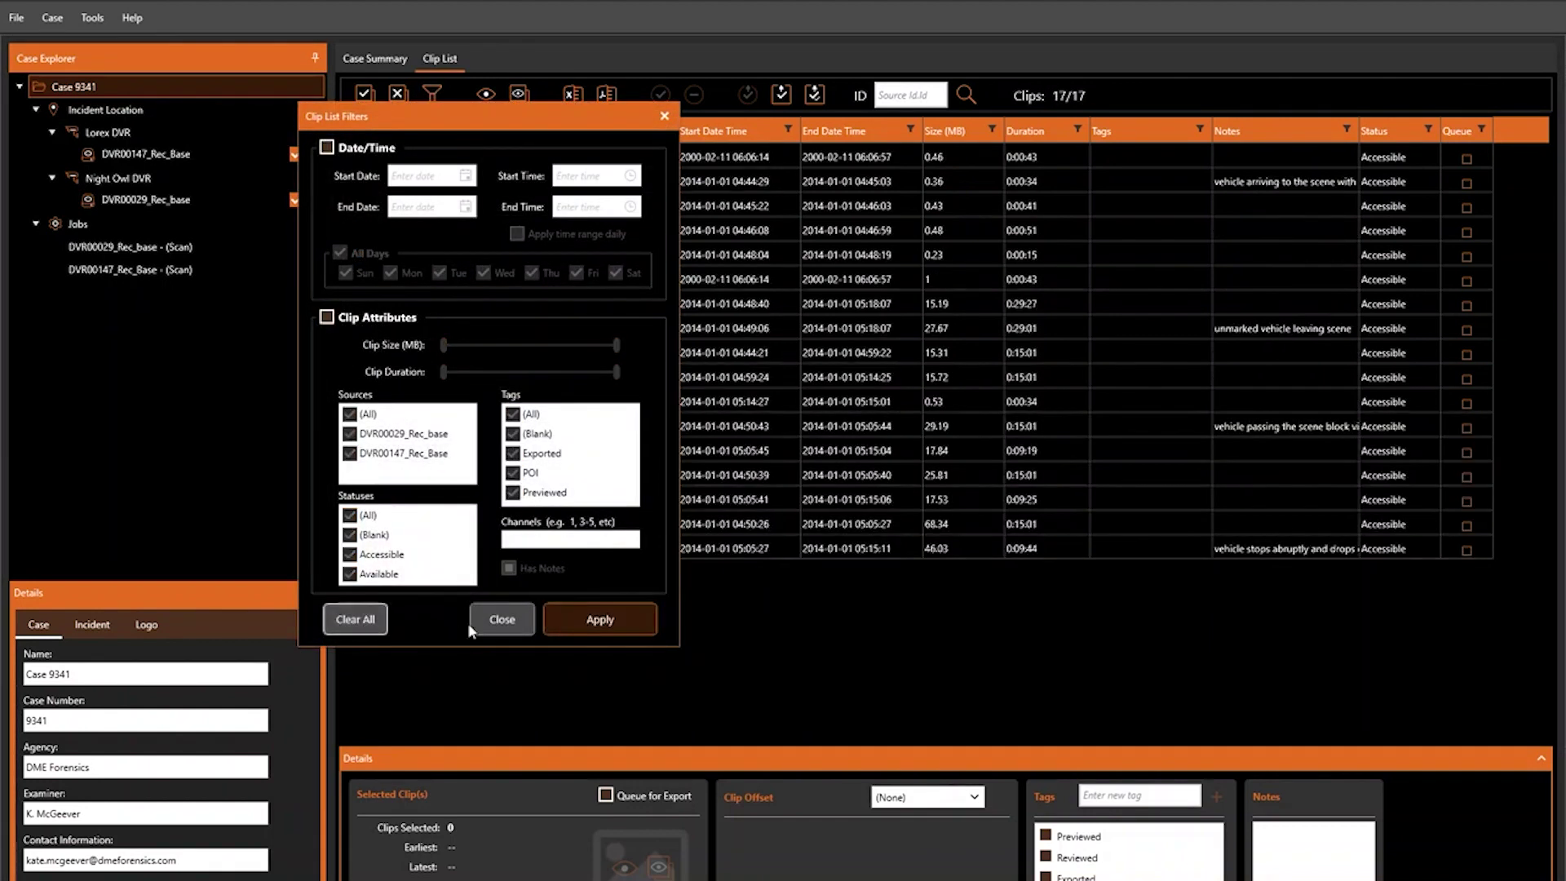
left_click(526, 620)
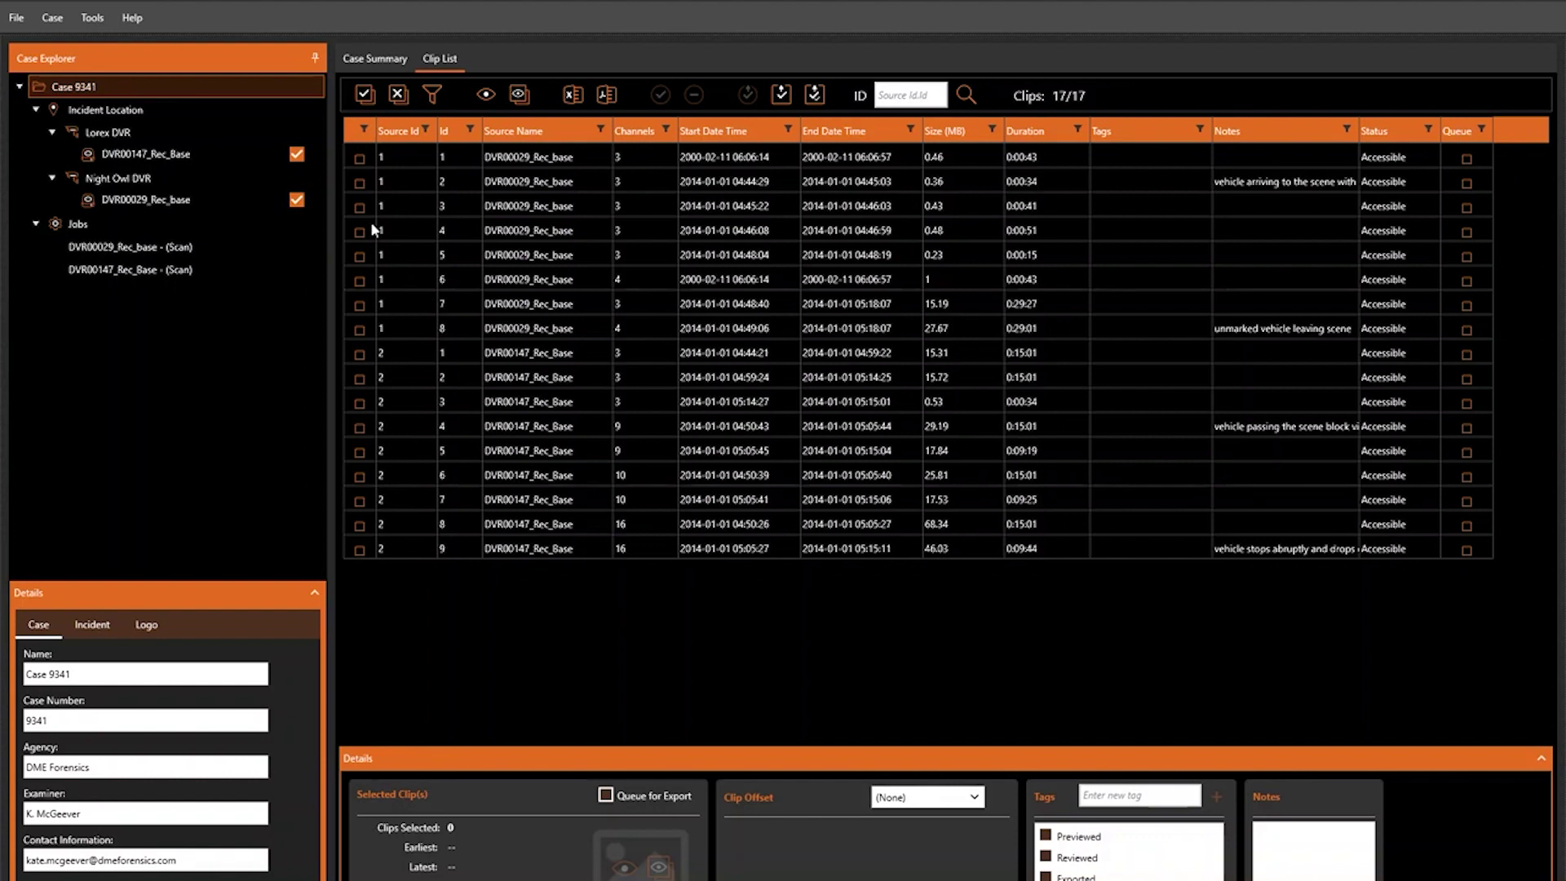
Step: Tick clip checkboxes in both sources, including source 1 clip 2 and source 2 clips 4 and 9
left_click(358, 182)
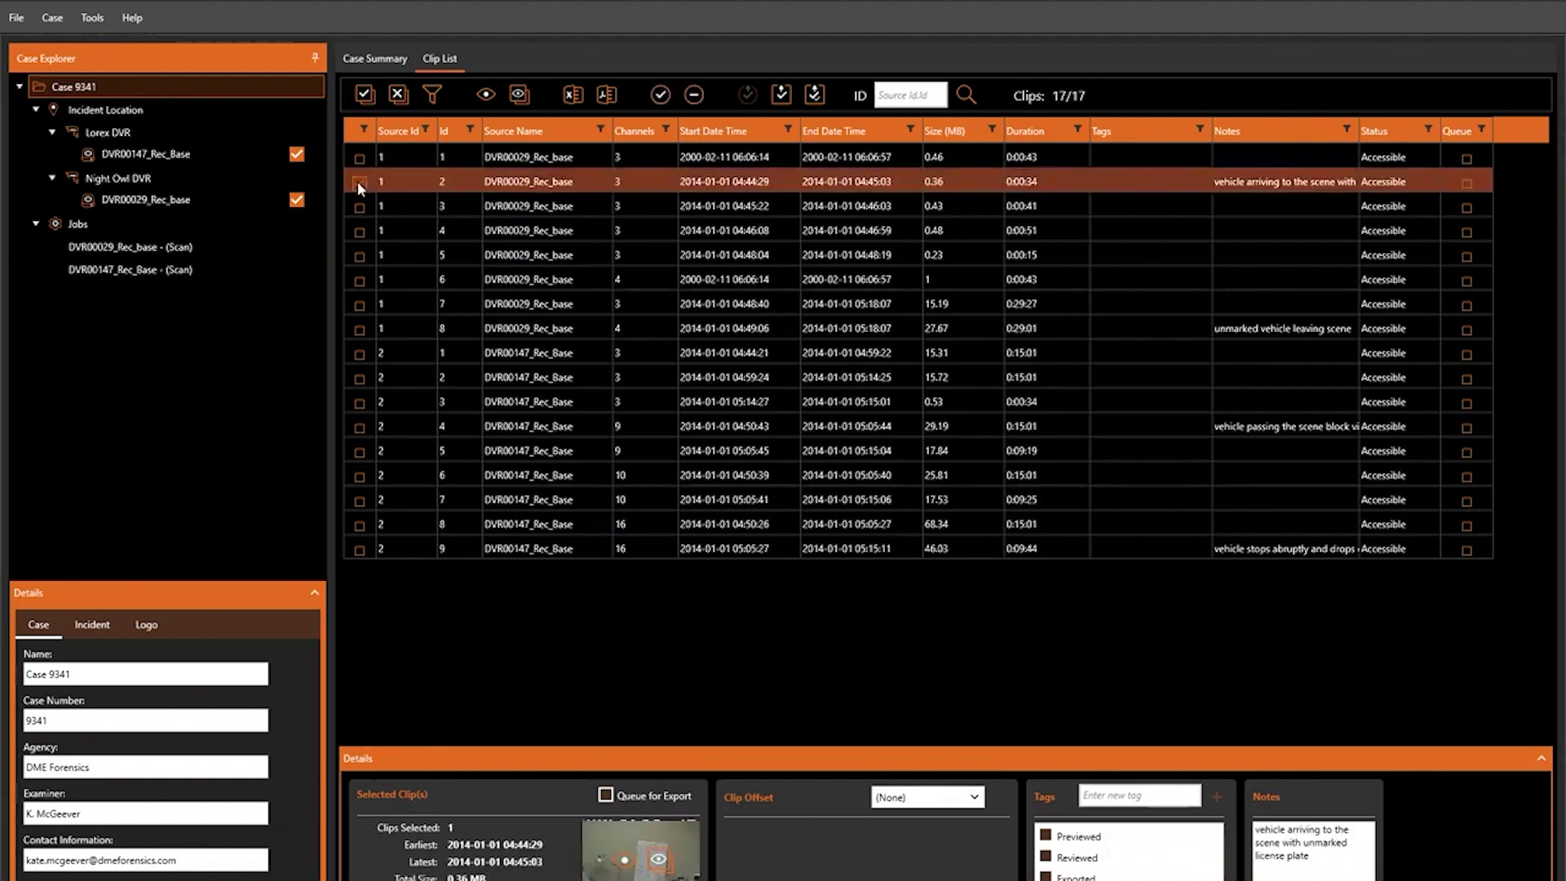
left_click(359, 205)
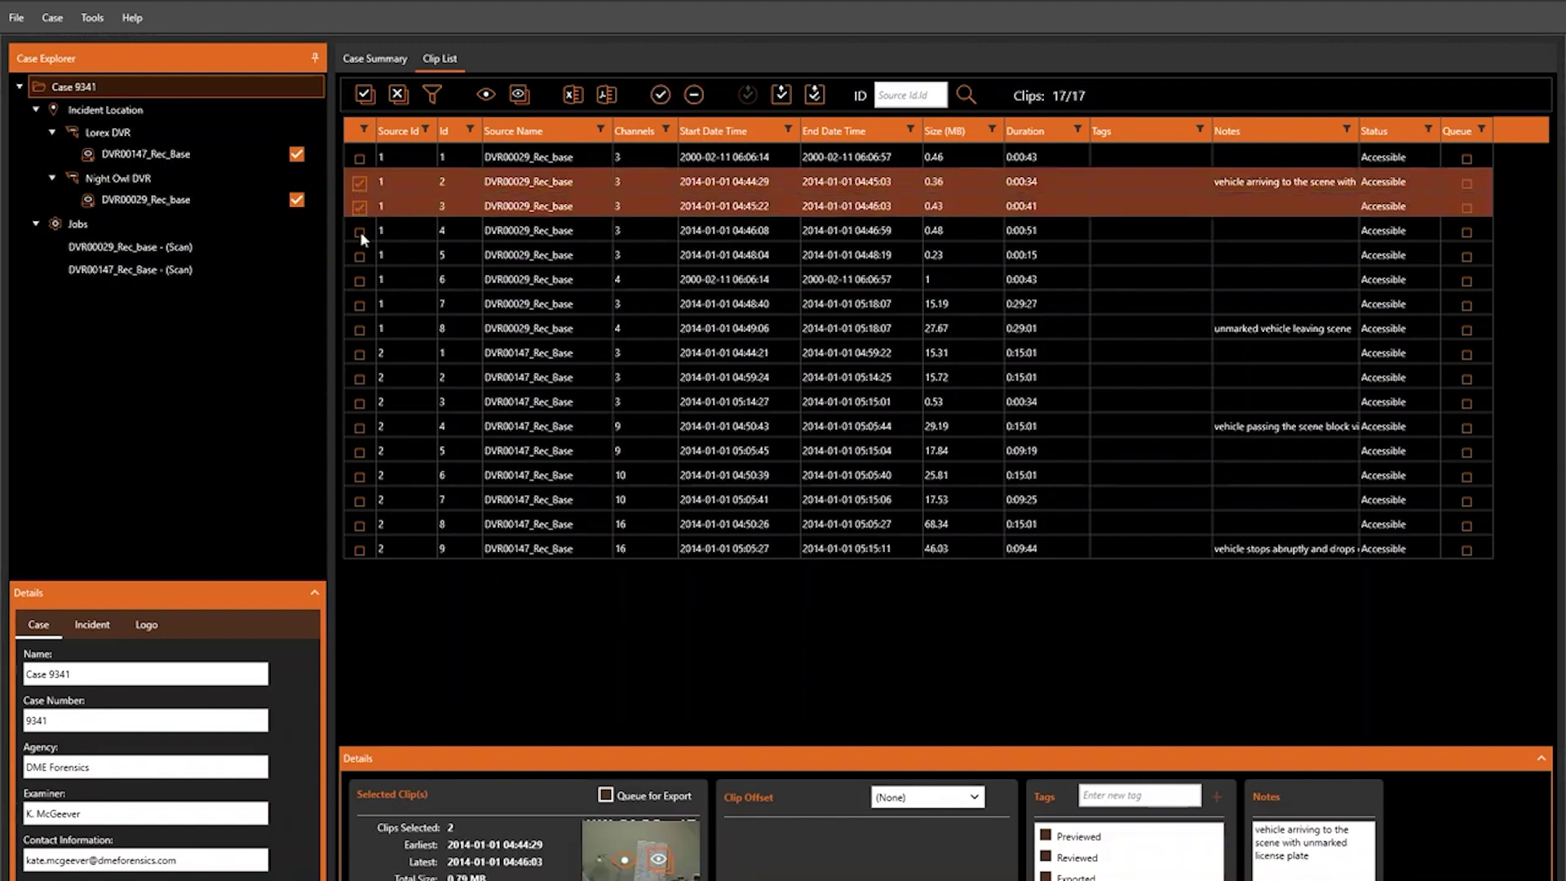
left_click(359, 304)
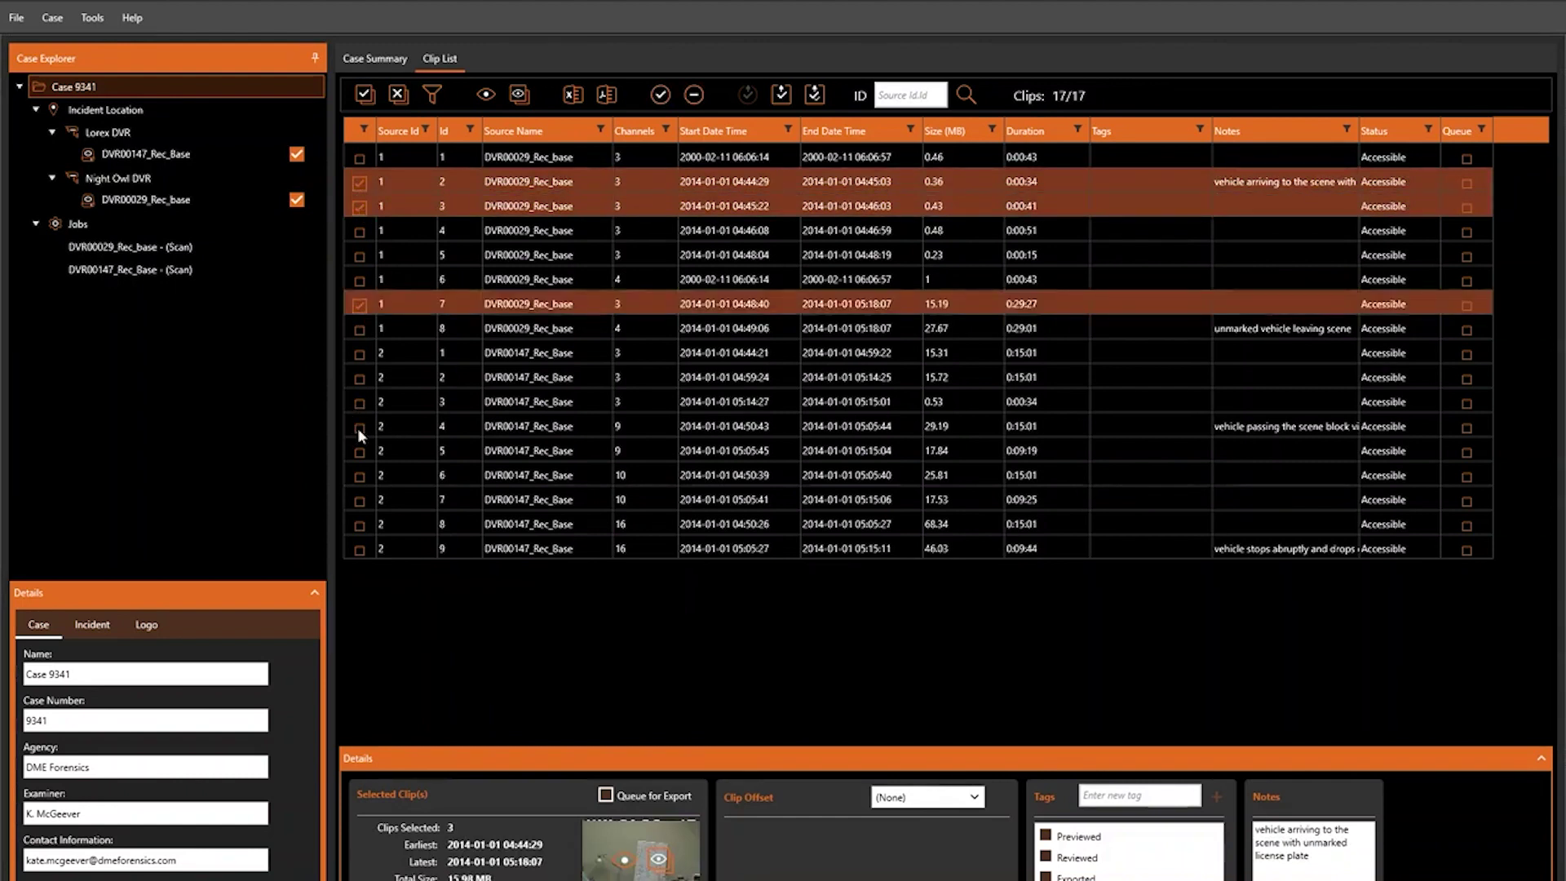
left_click(359, 426)
left_click(359, 549)
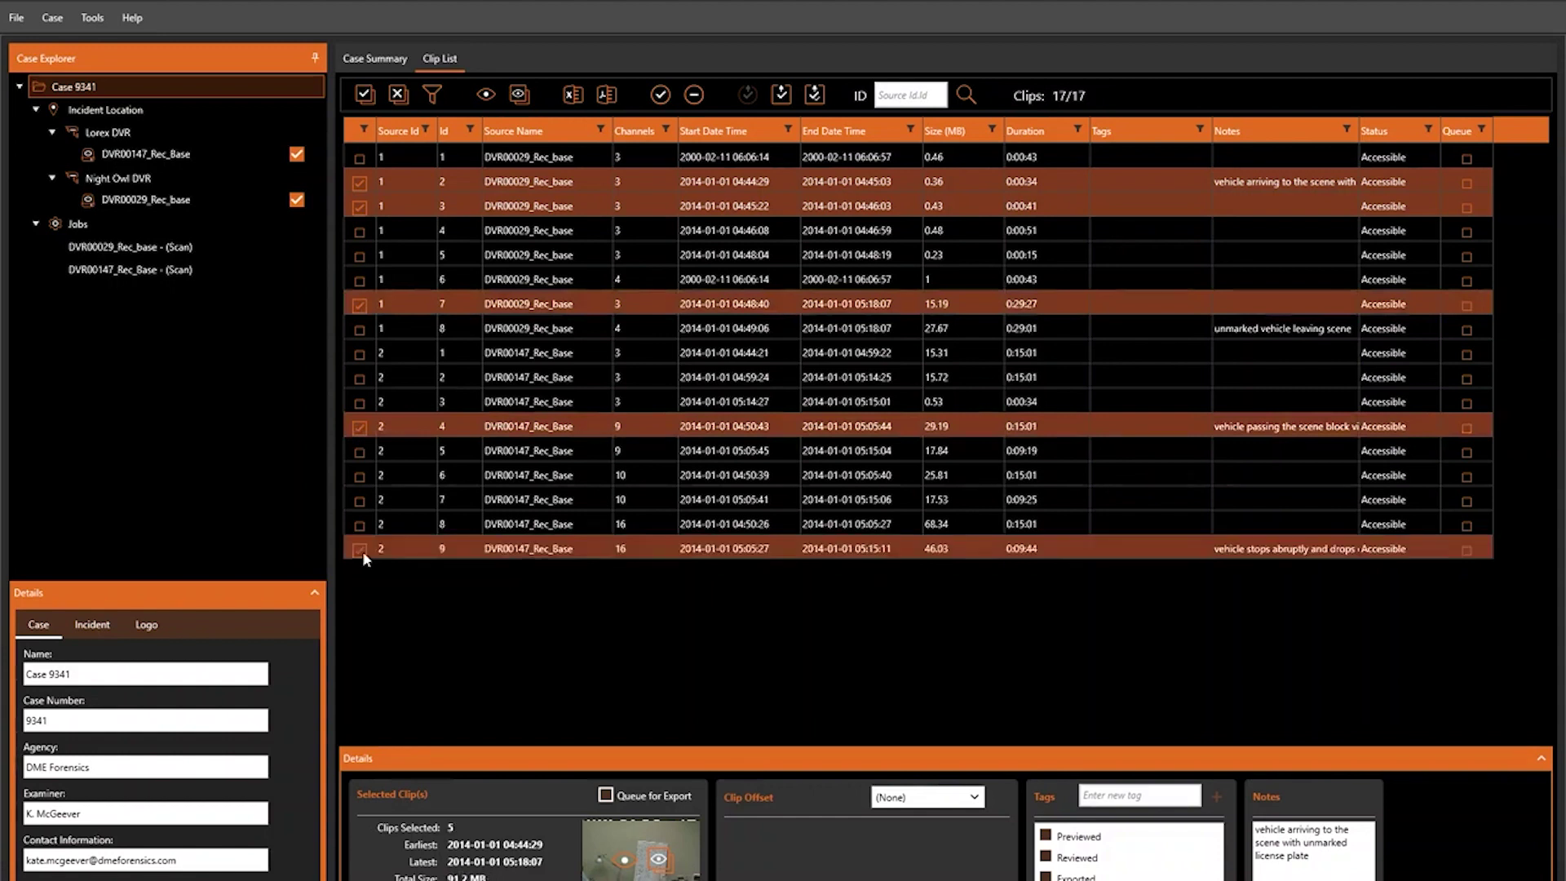
Step: Briefly list only the ticked clips, then clear the checkbox column filter to show all 17
left_click(363, 128)
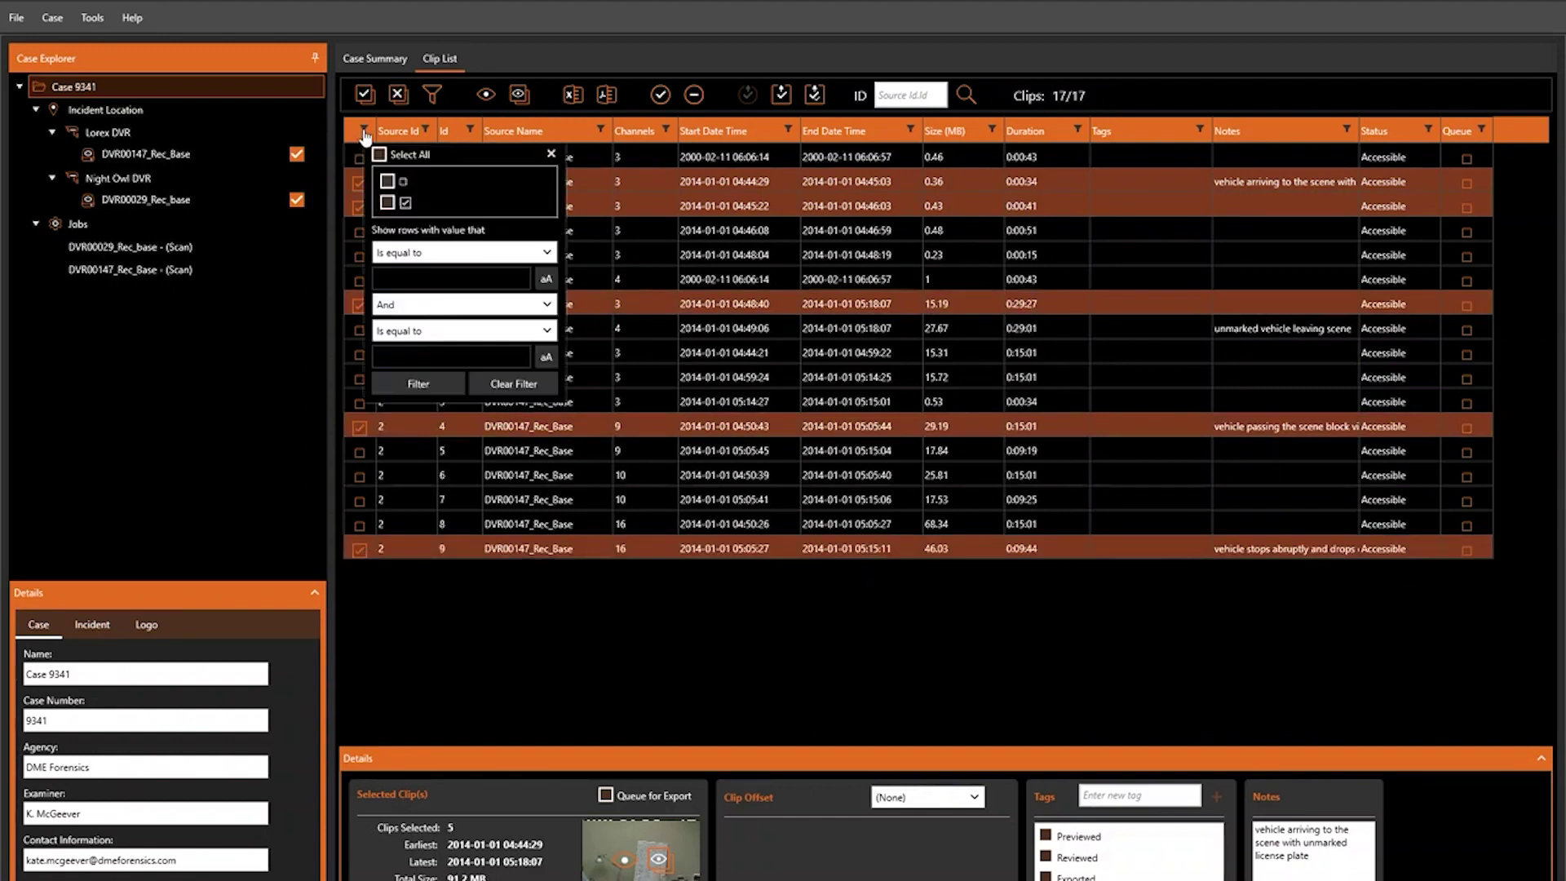
left_click(387, 203)
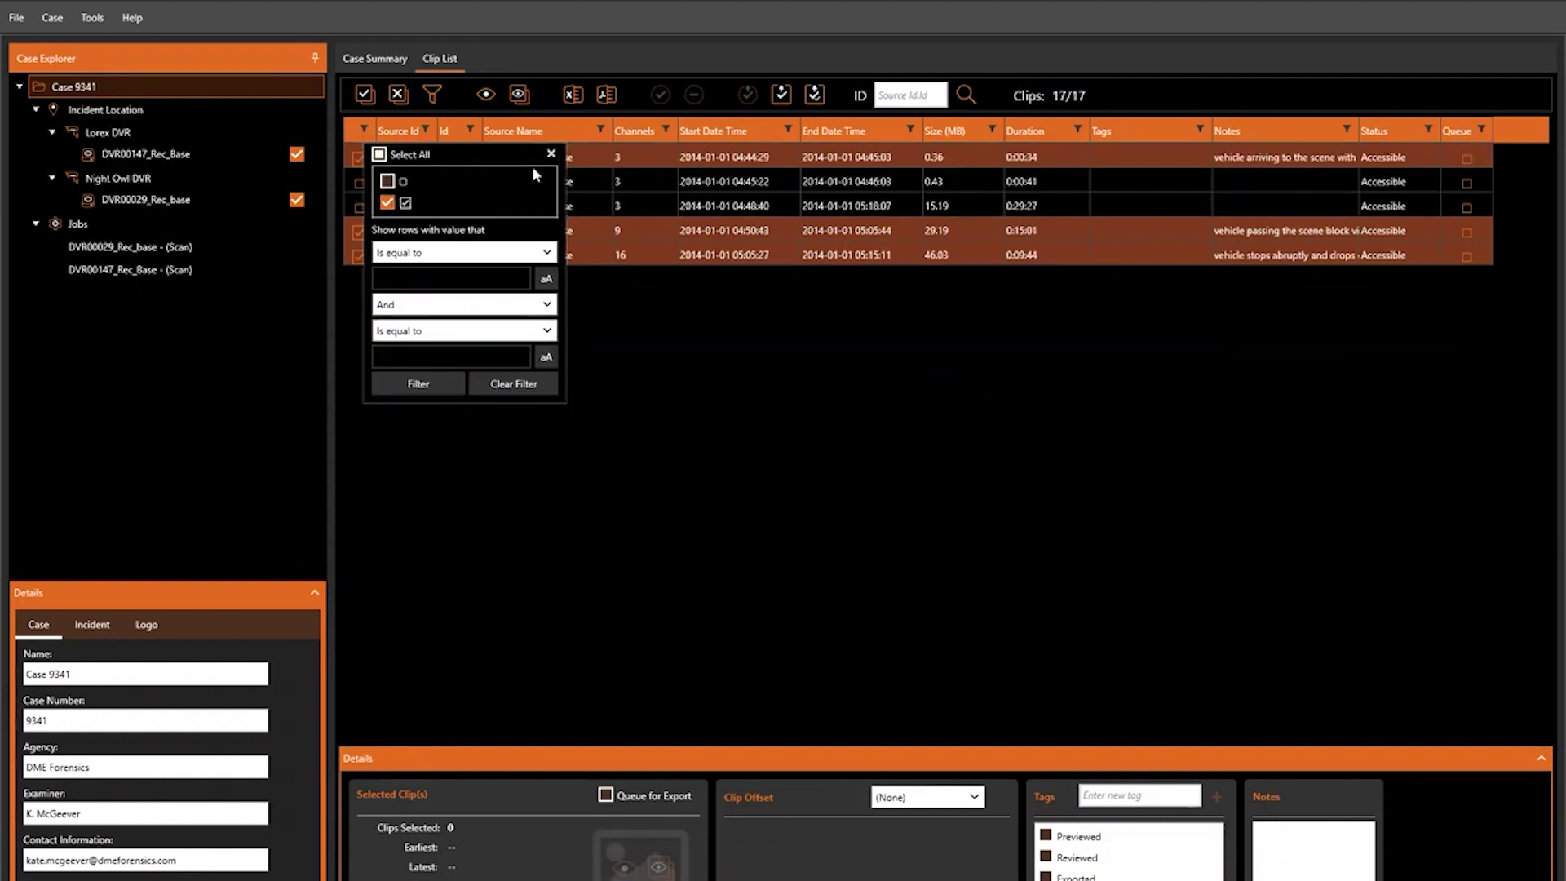
left_click(465, 155)
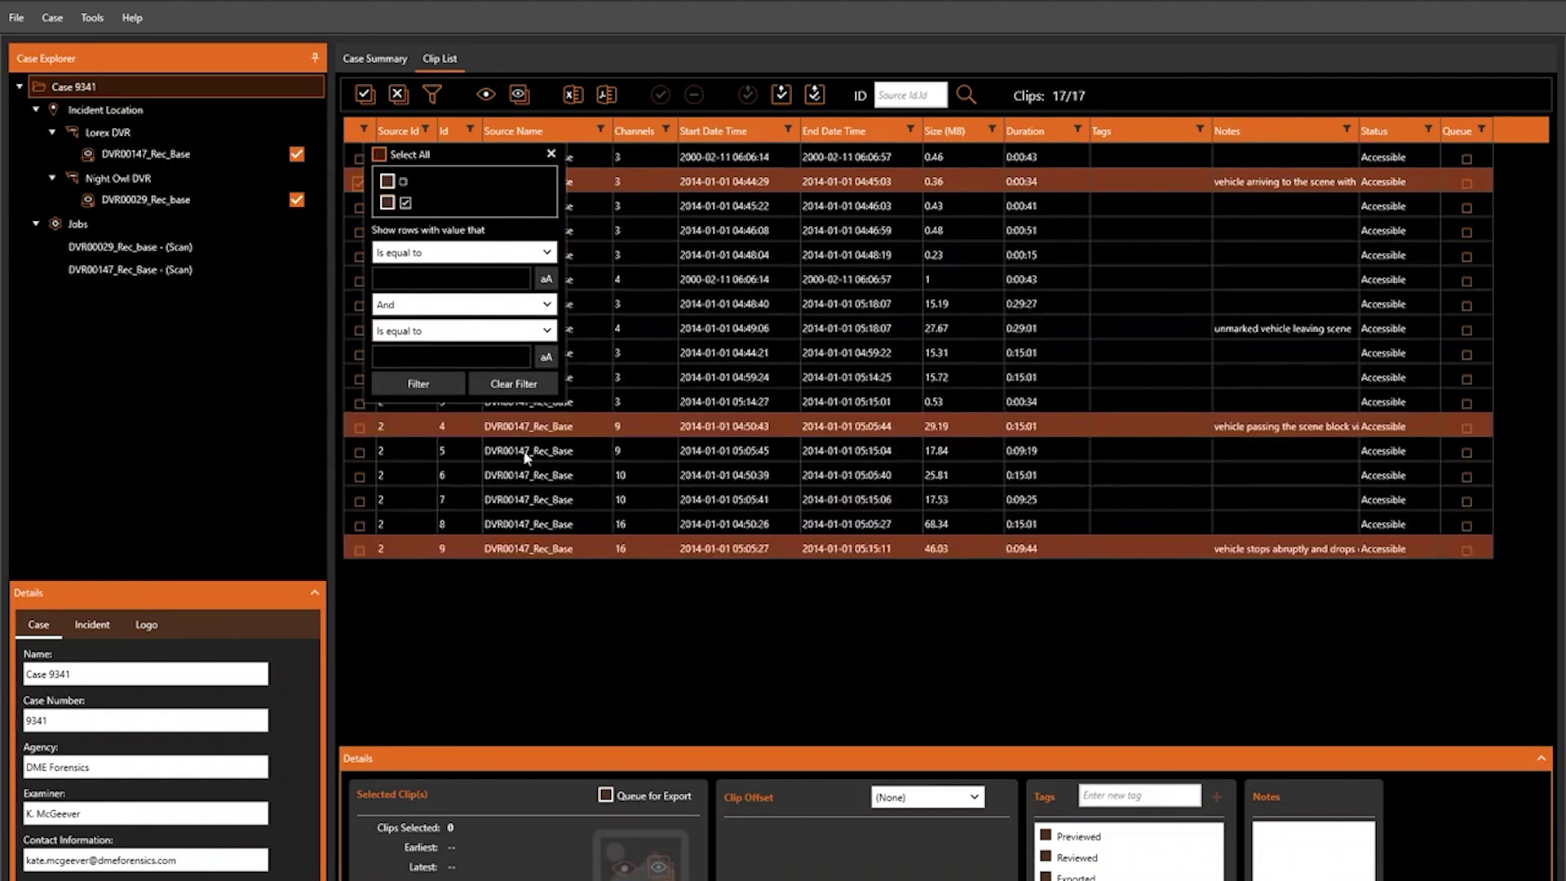
left_click(505, 384)
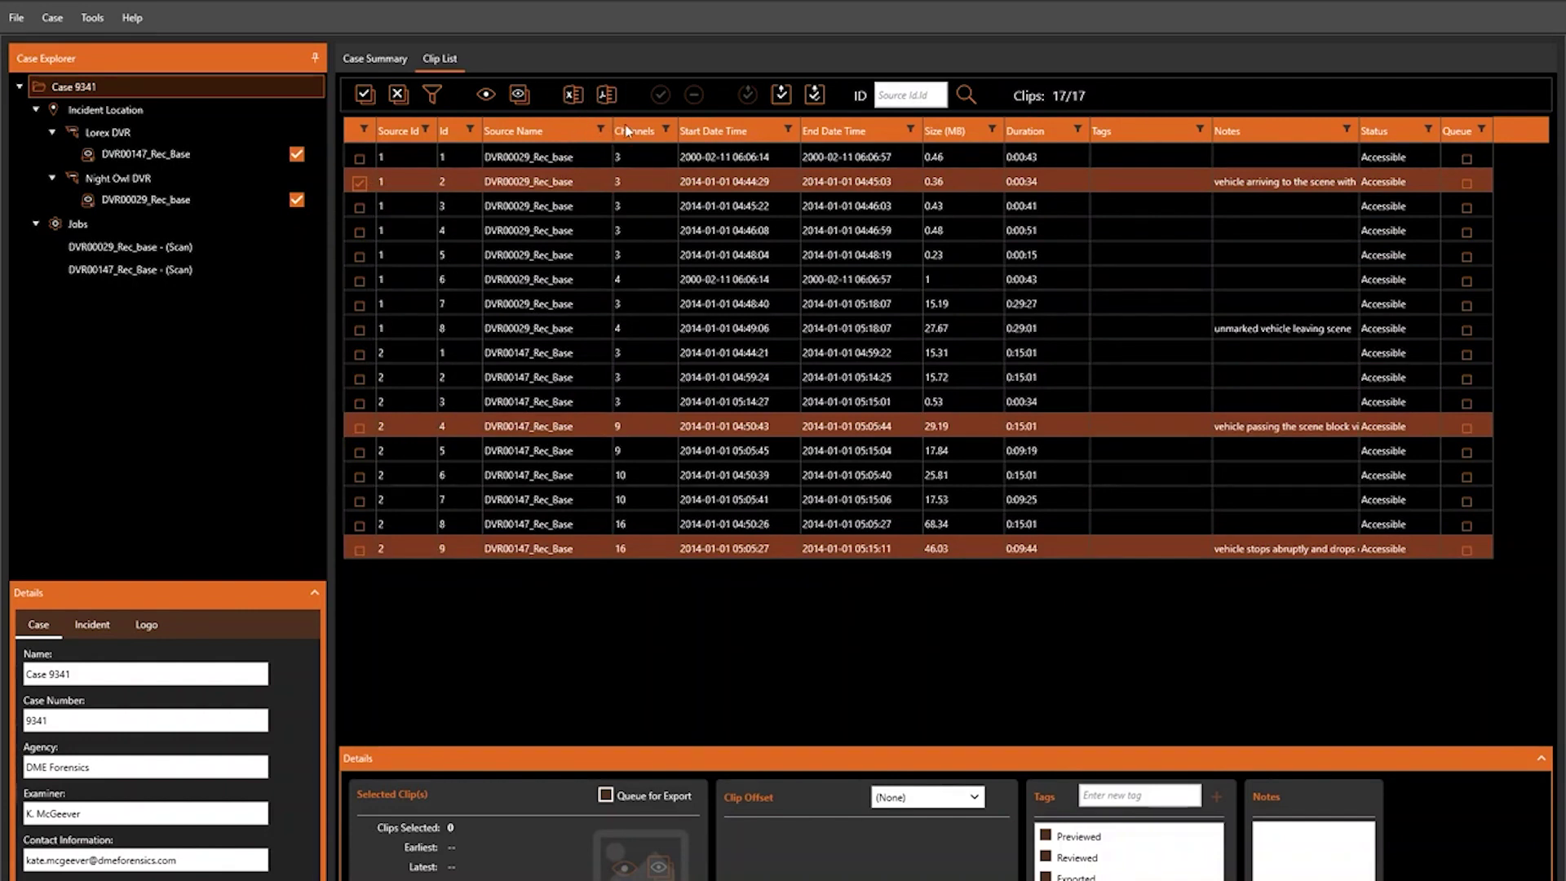
left_click(787, 130)
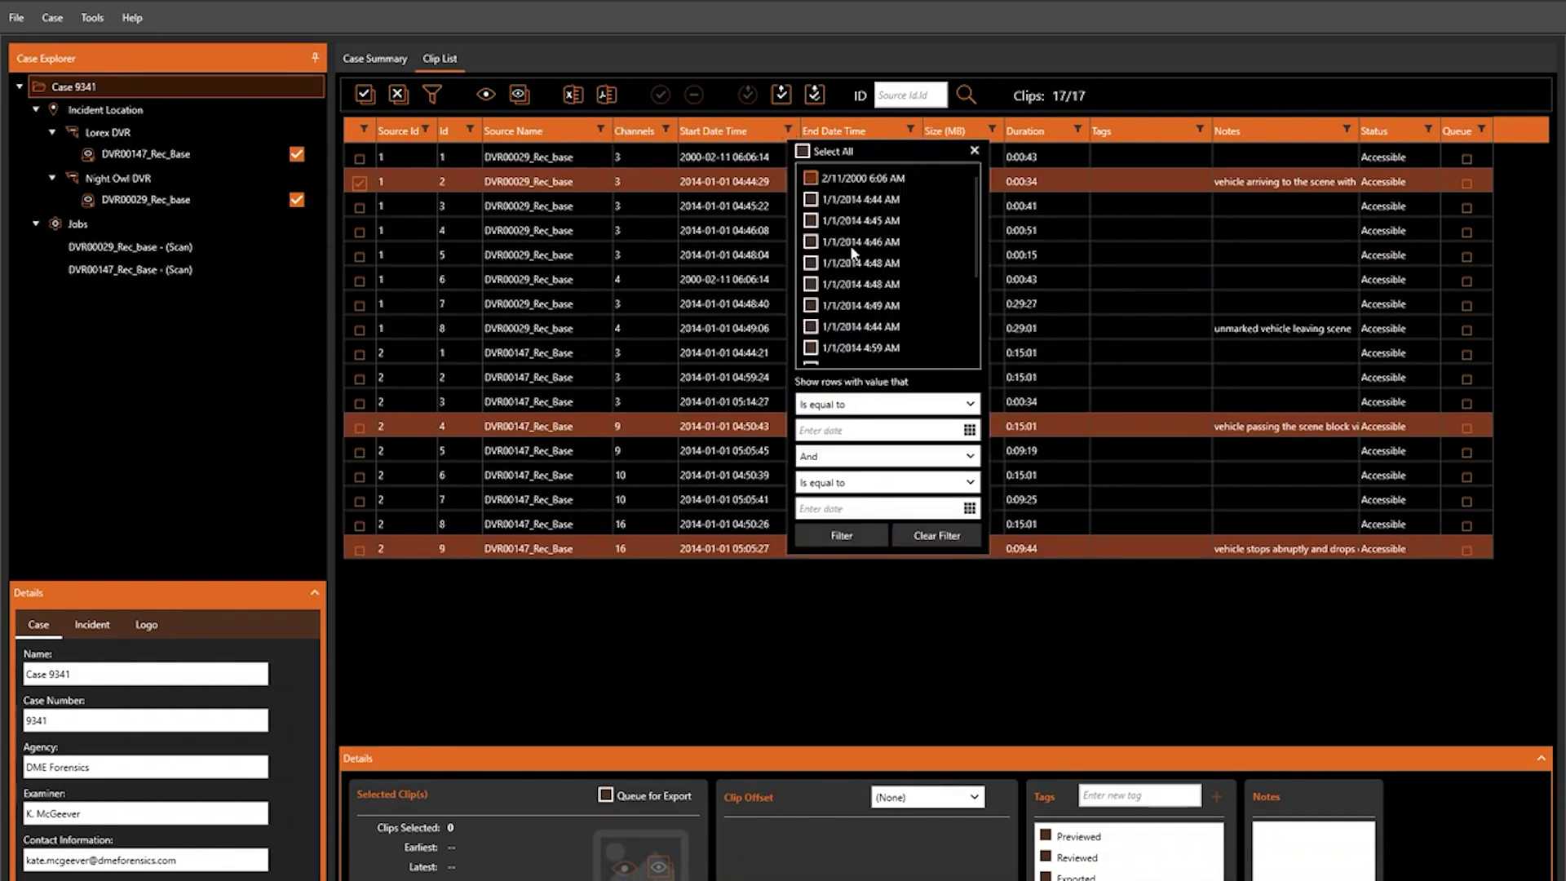
left_click(907, 405)
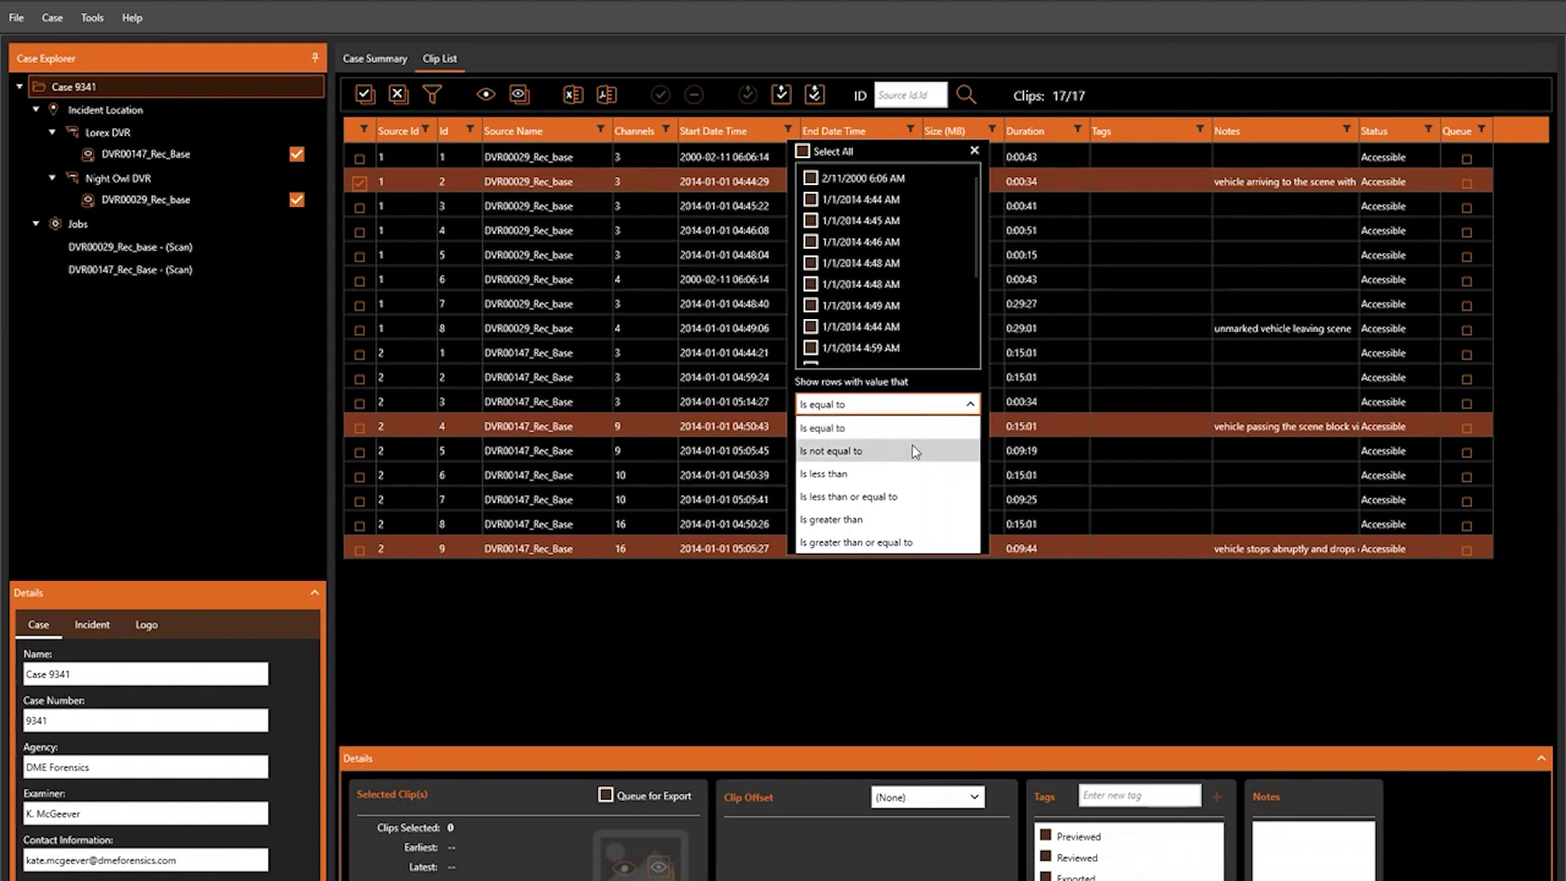
left_click(889, 427)
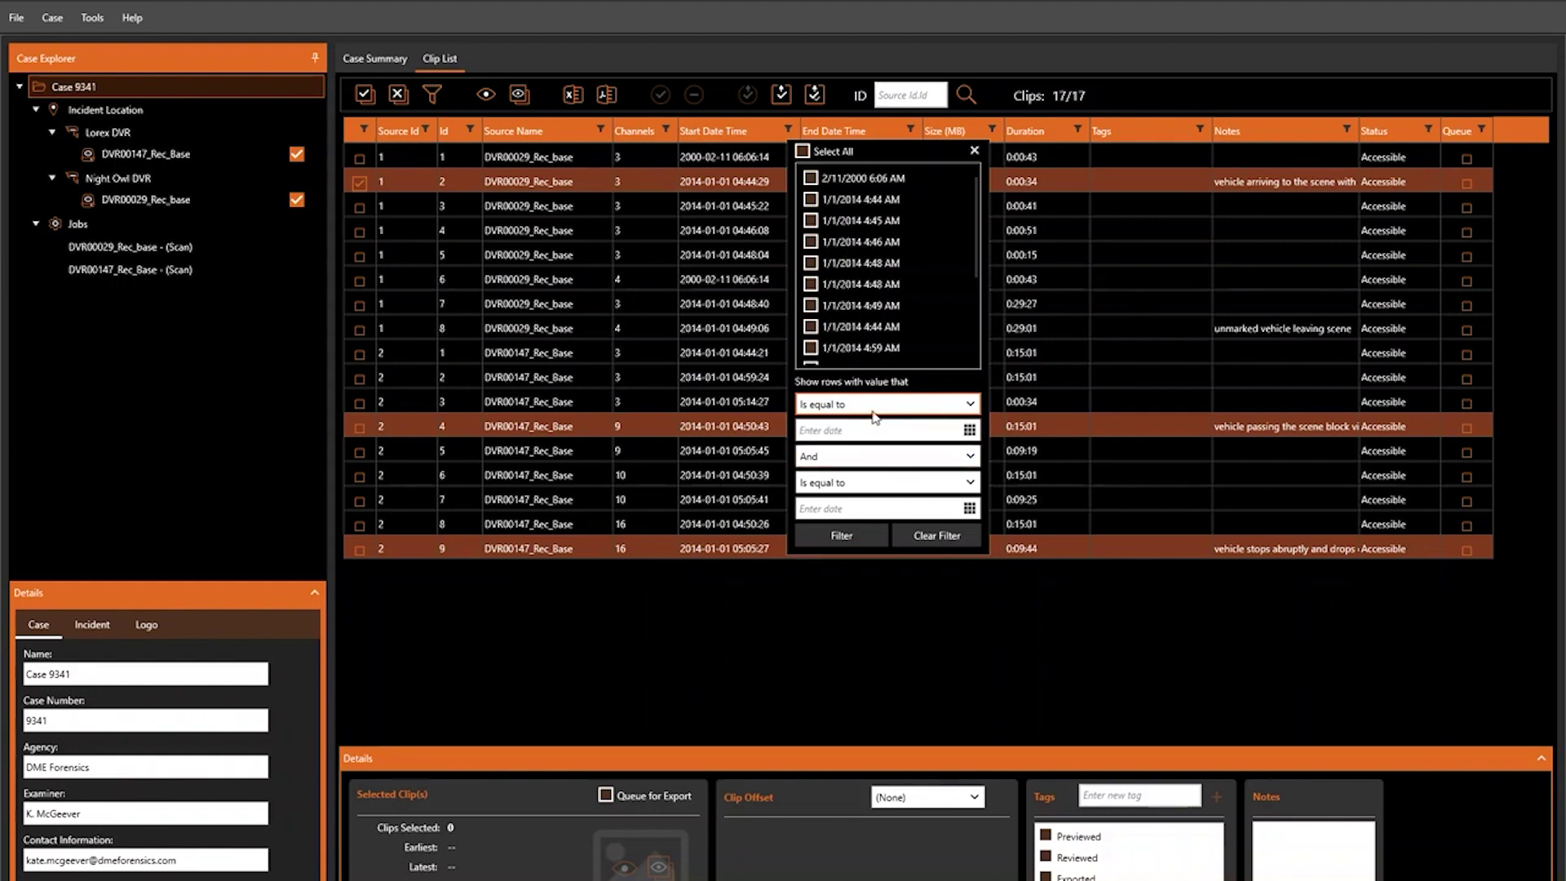
left_click(858, 457)
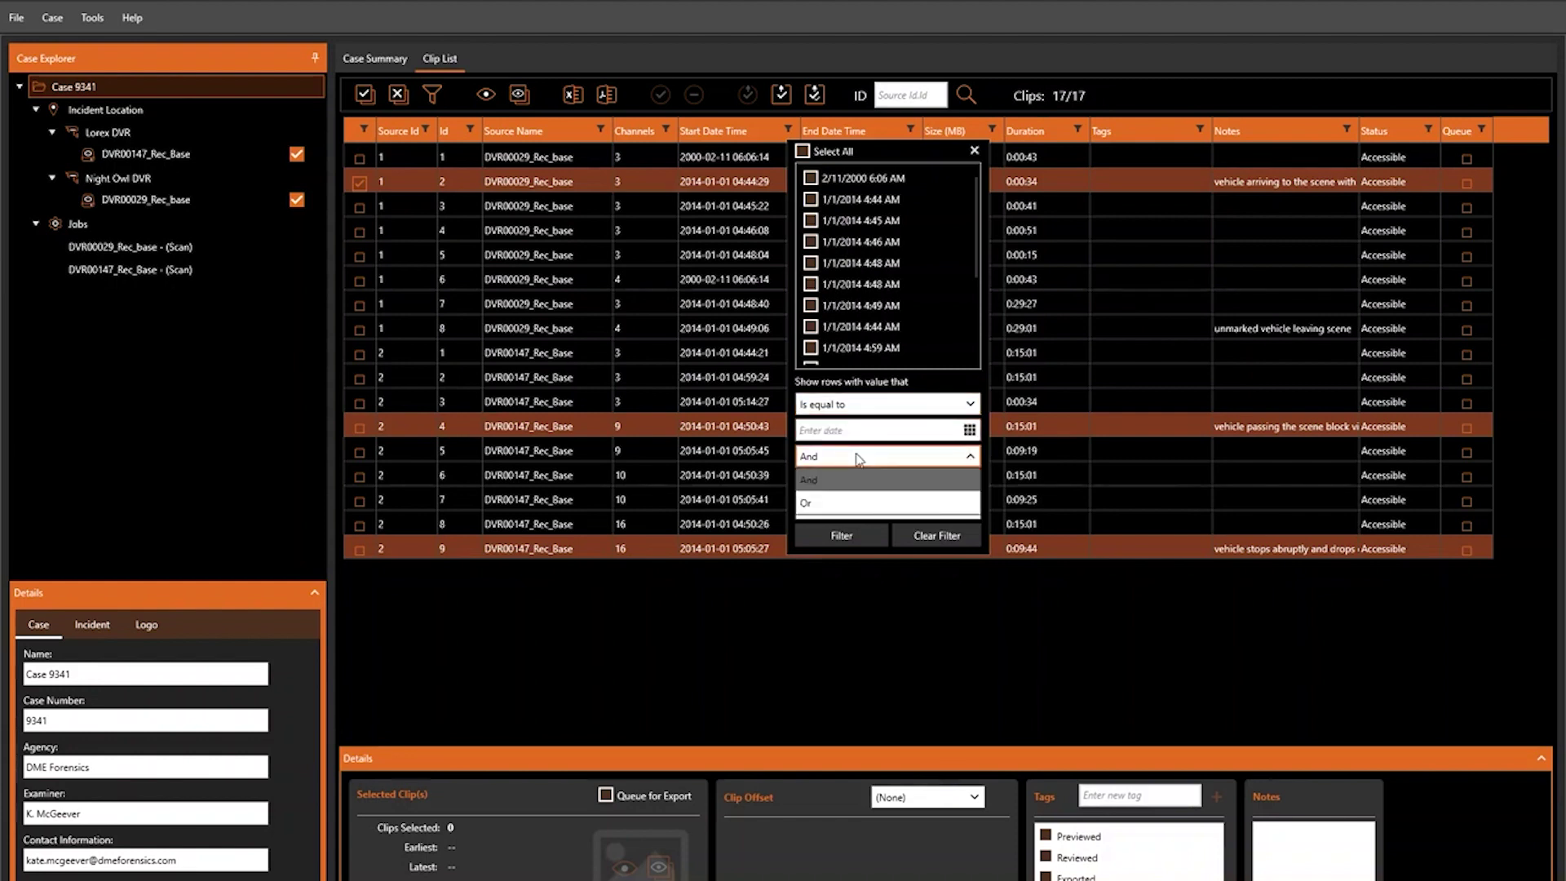
left_click(858, 458)
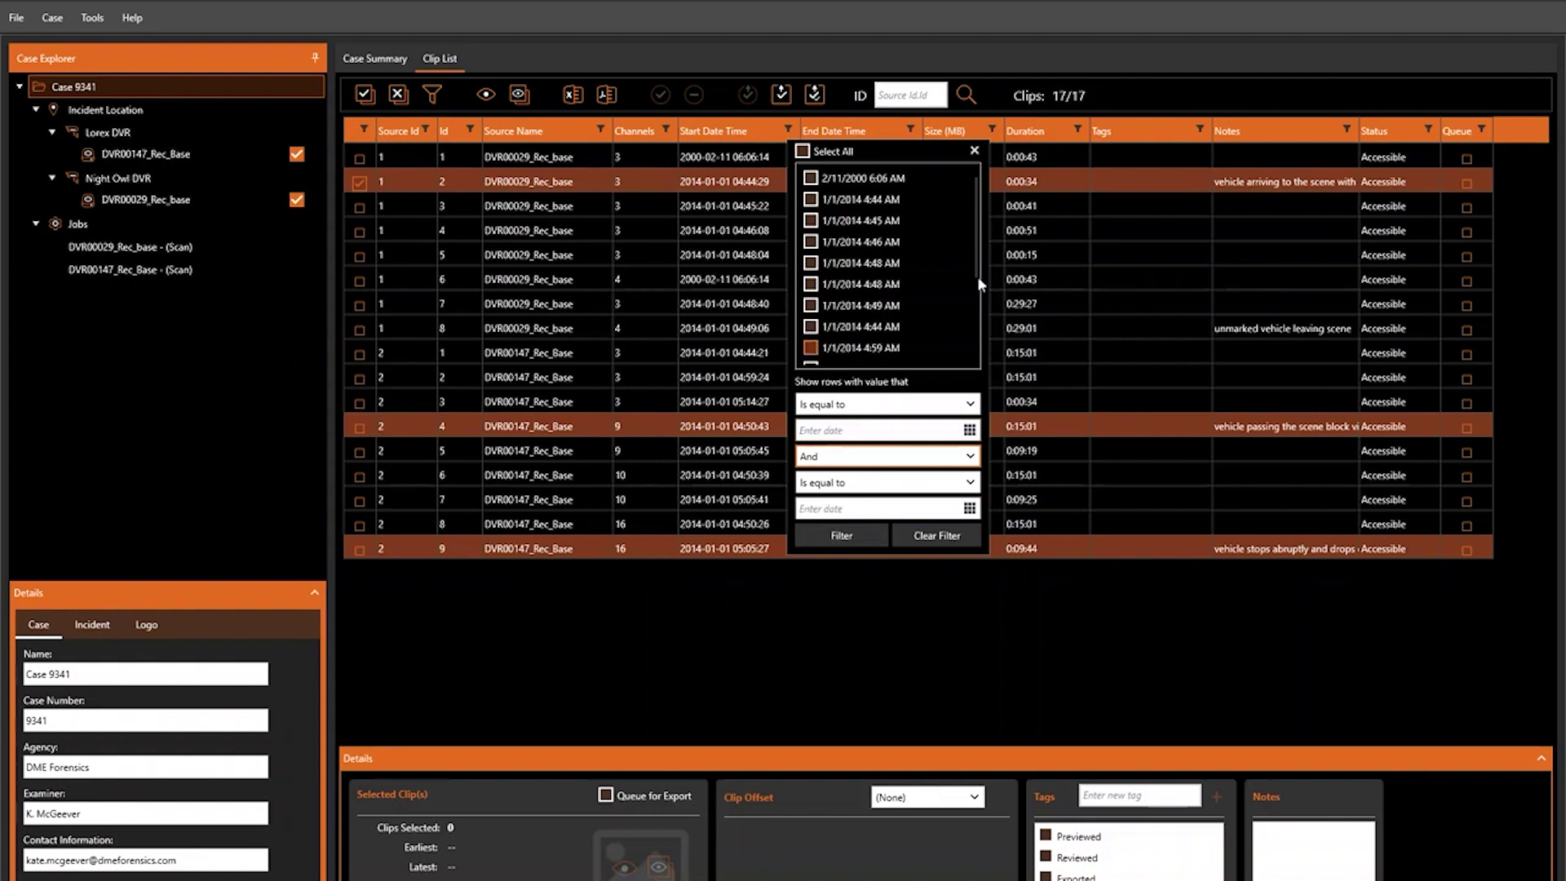
left_click(974, 150)
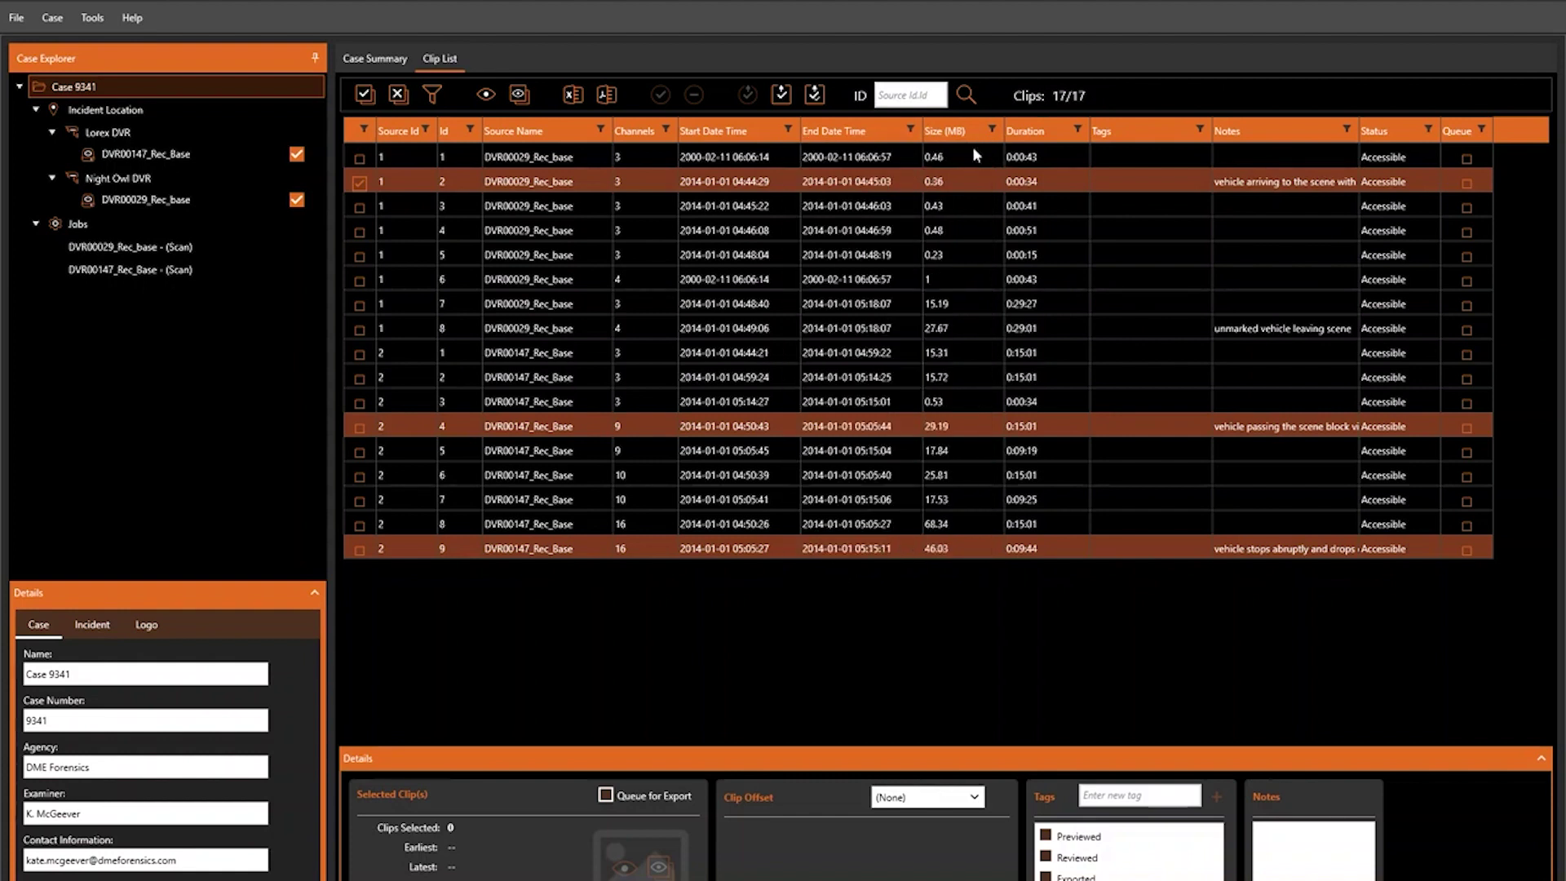
left_click(1347, 131)
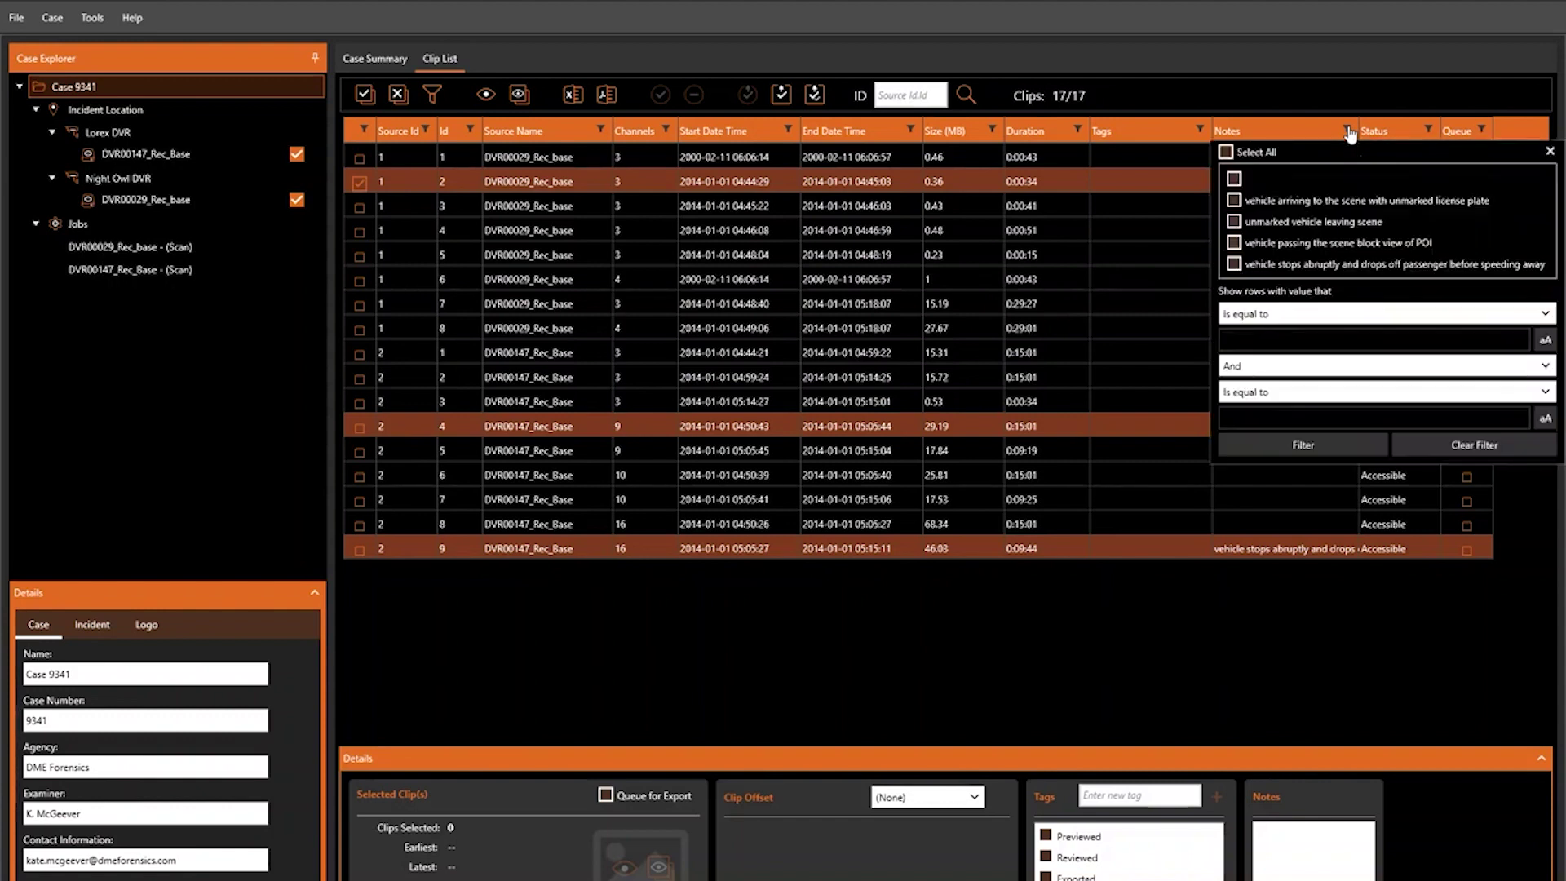
left_click(1356, 316)
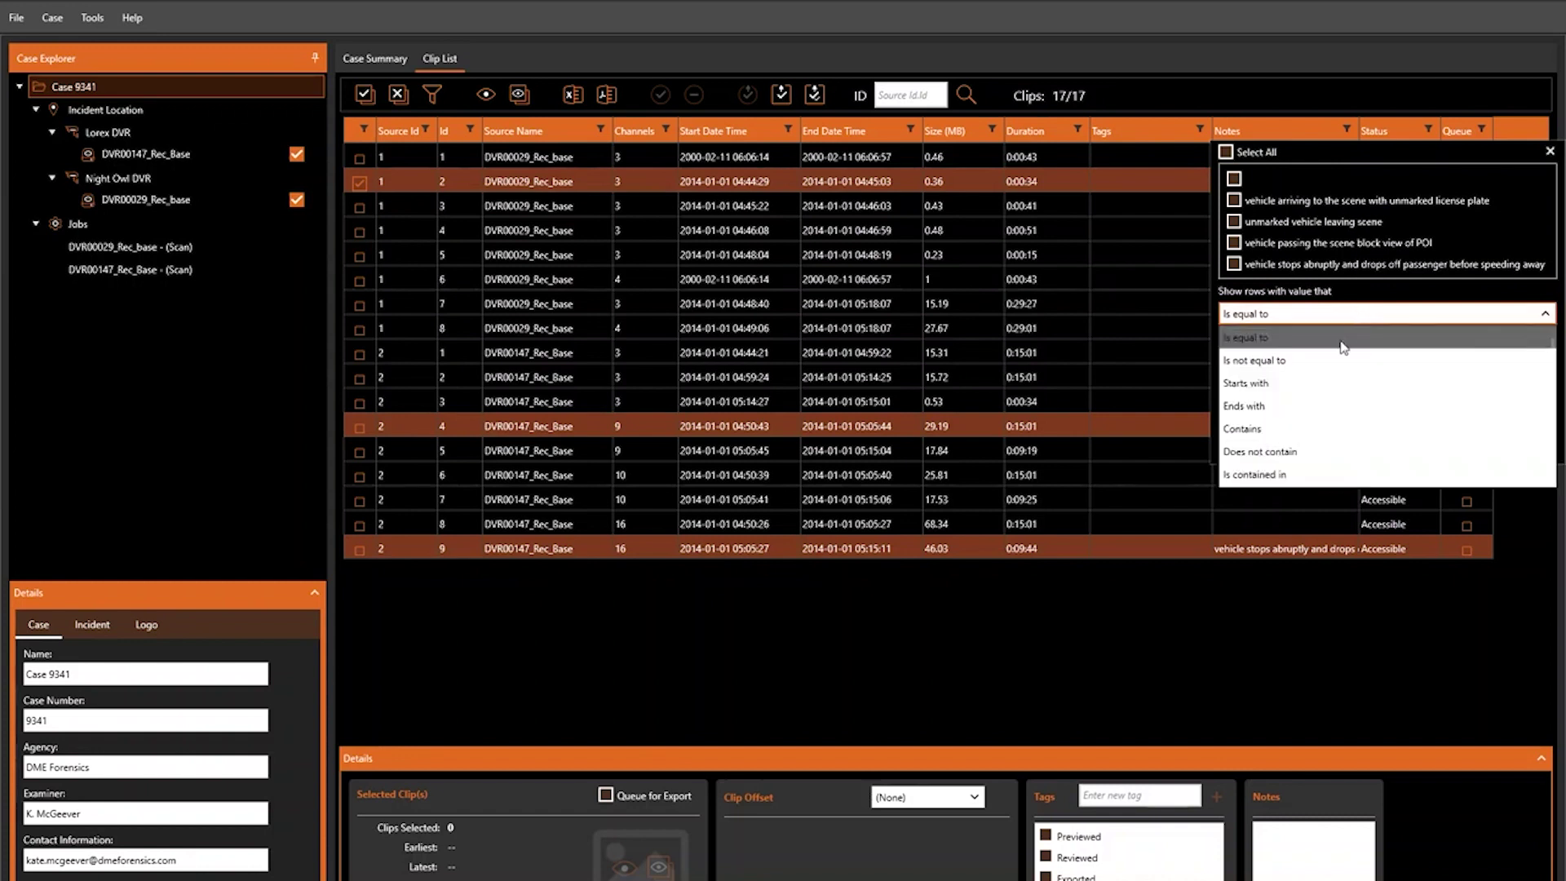
left_click(1308, 430)
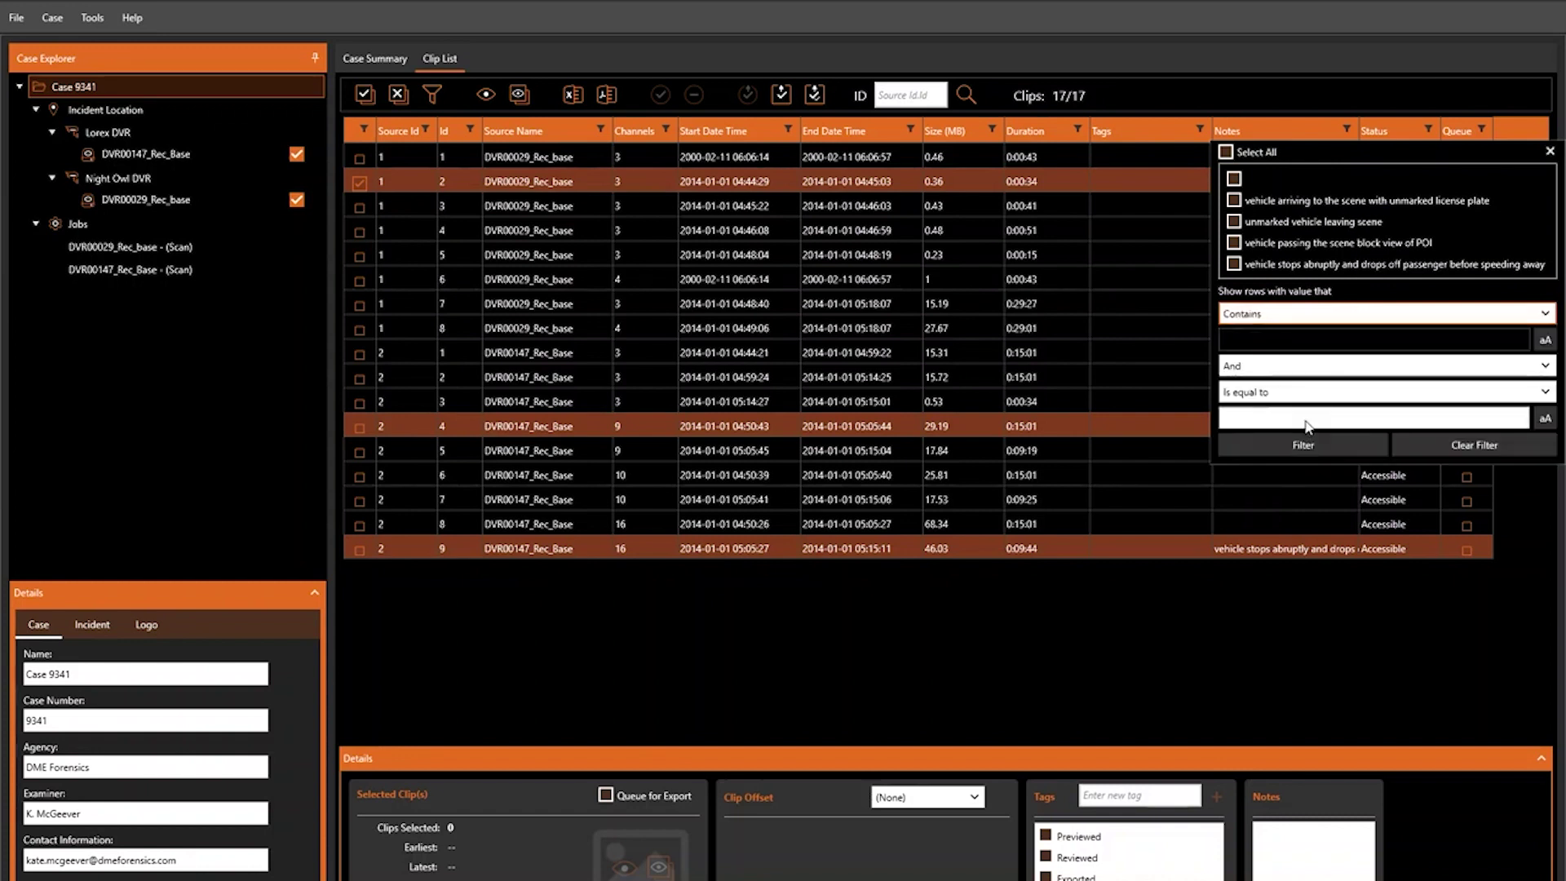
left_click(1266, 341)
type("veh")
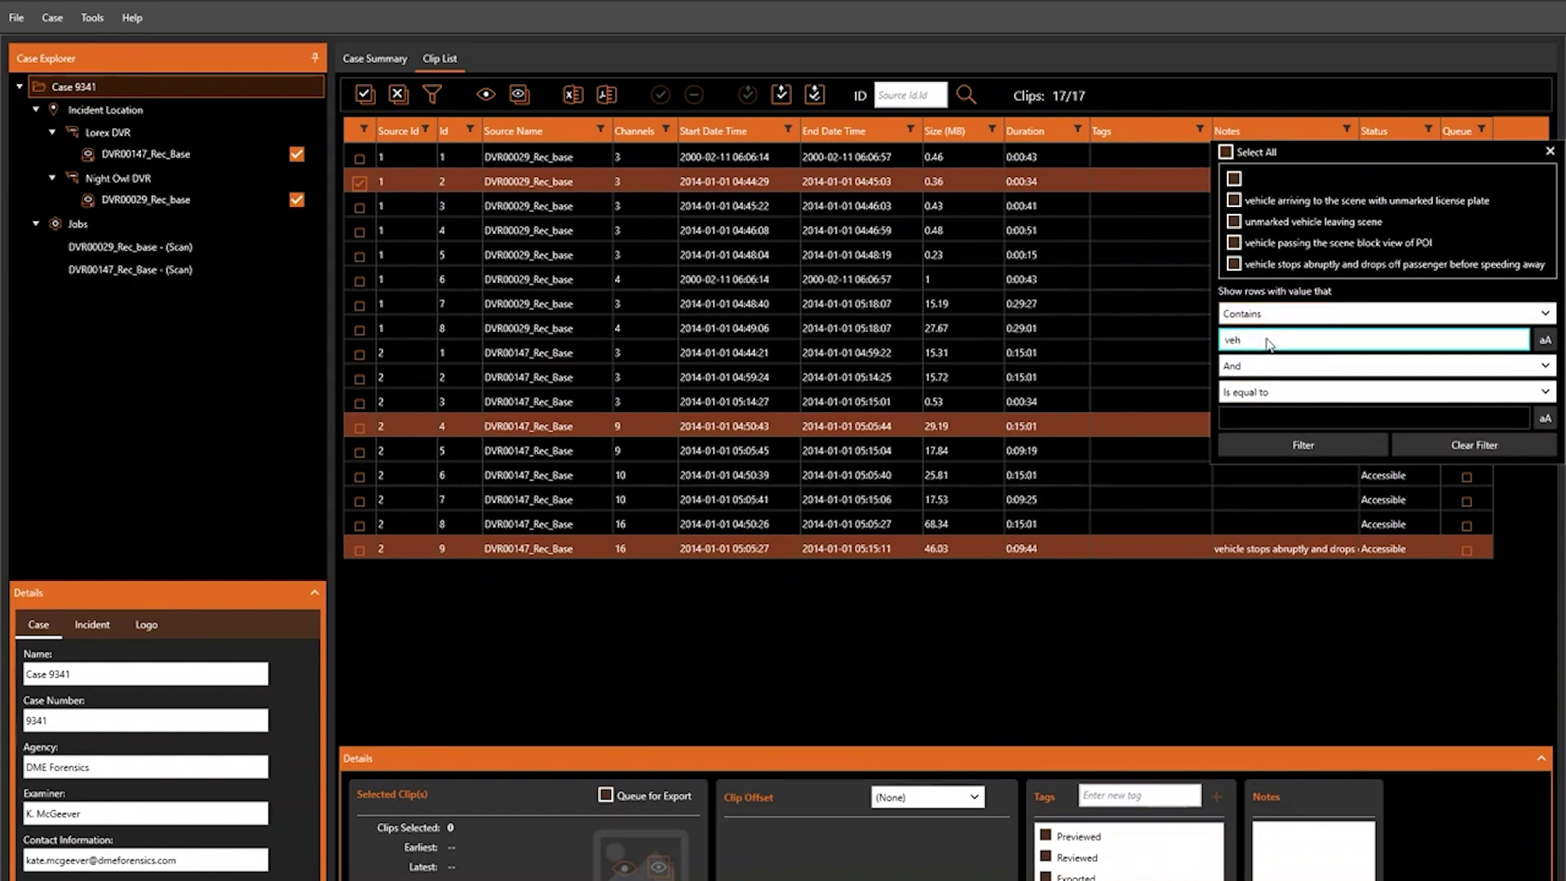
type("icle")
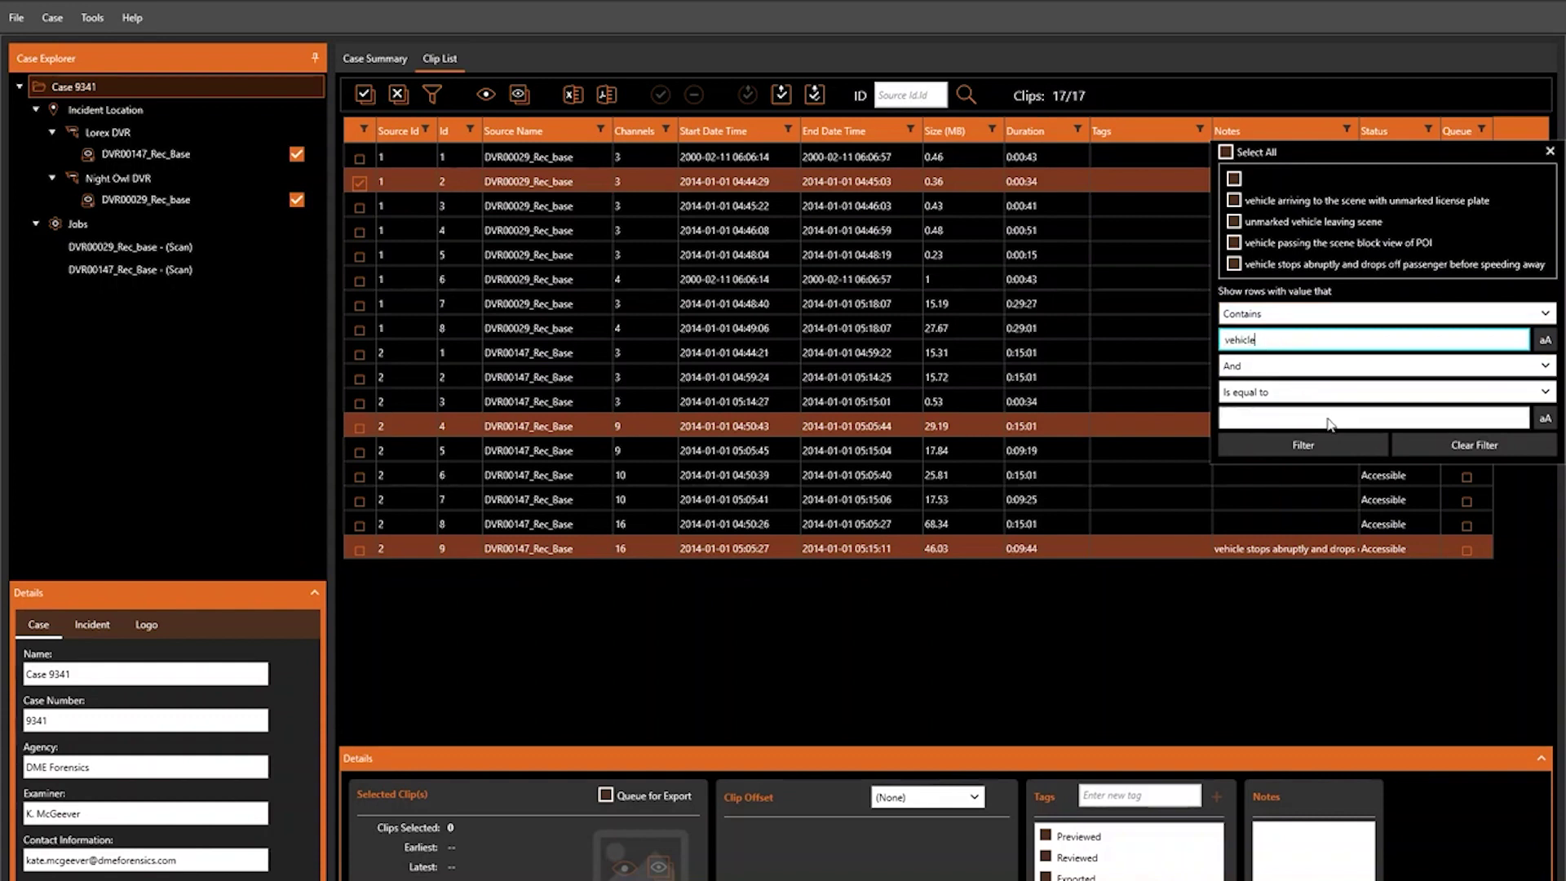
left_click(1311, 446)
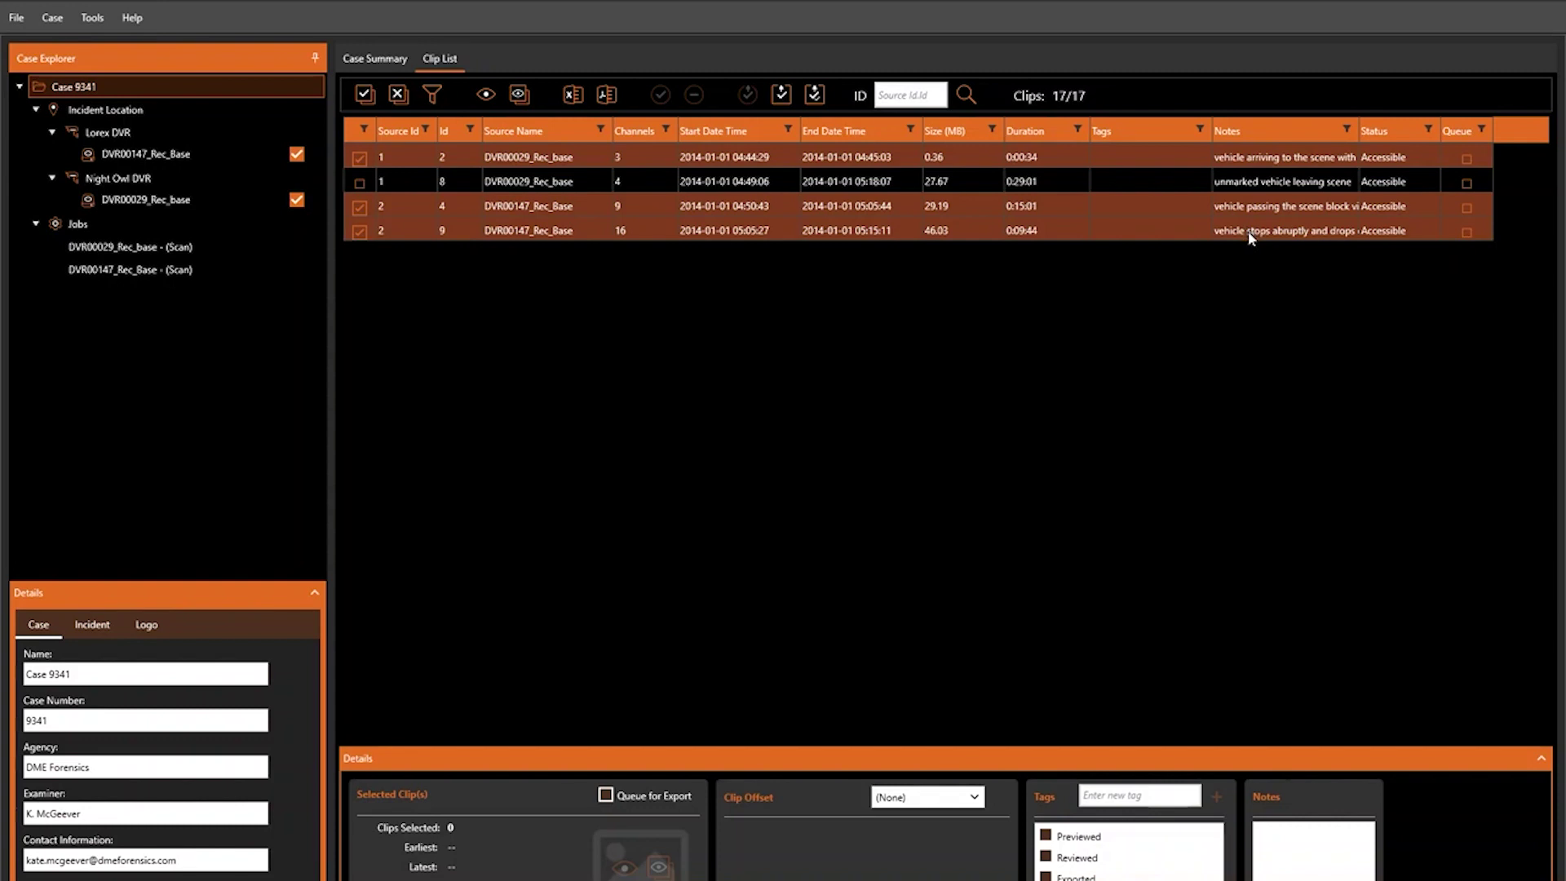
left_click(1346, 131)
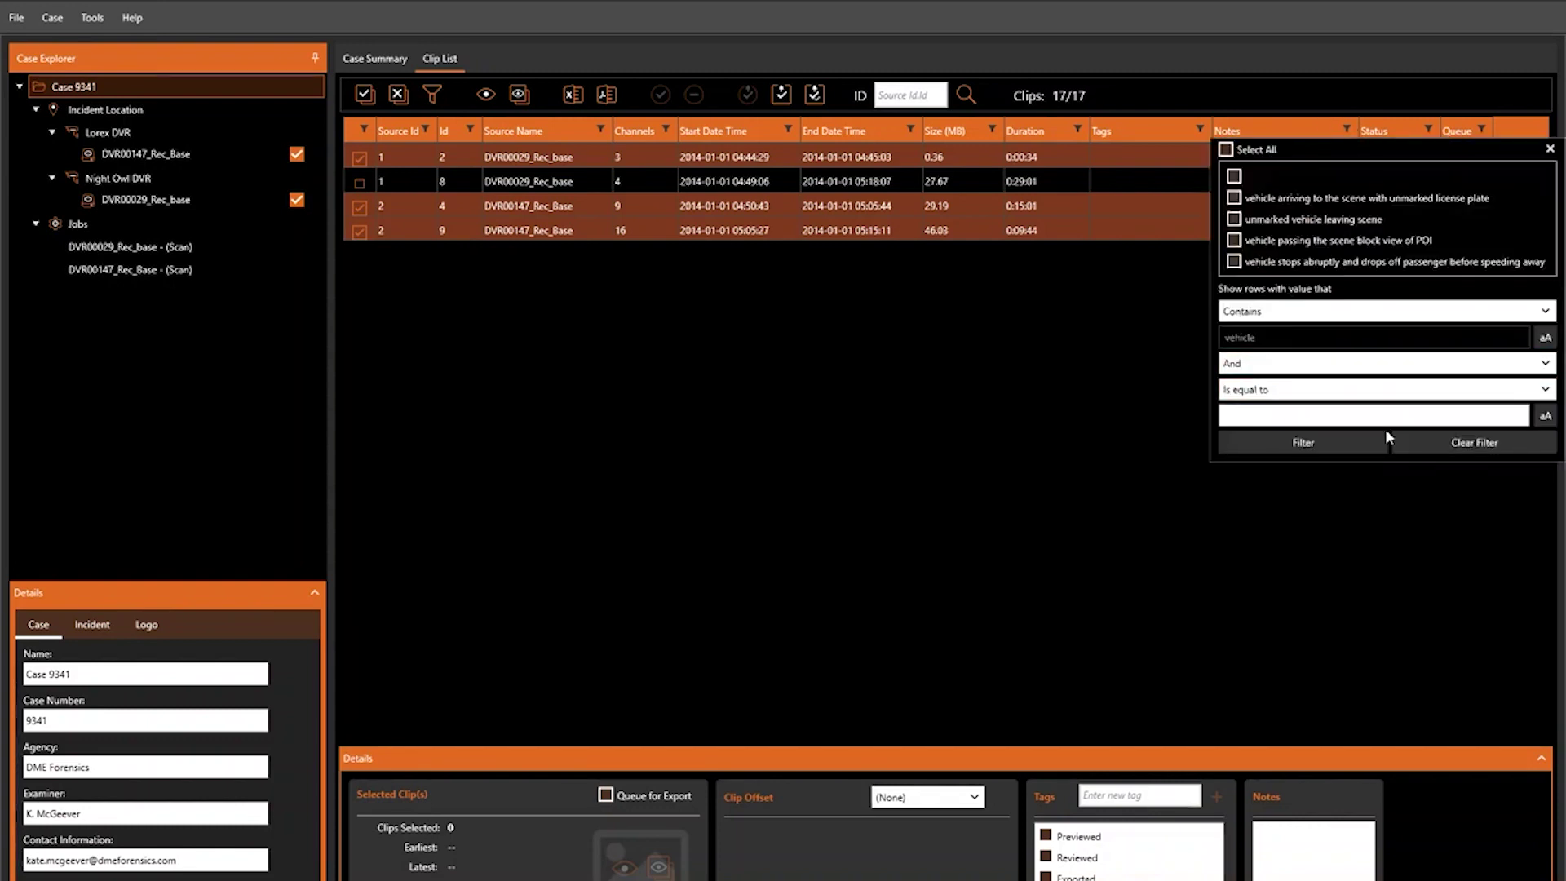
left_click(1433, 433)
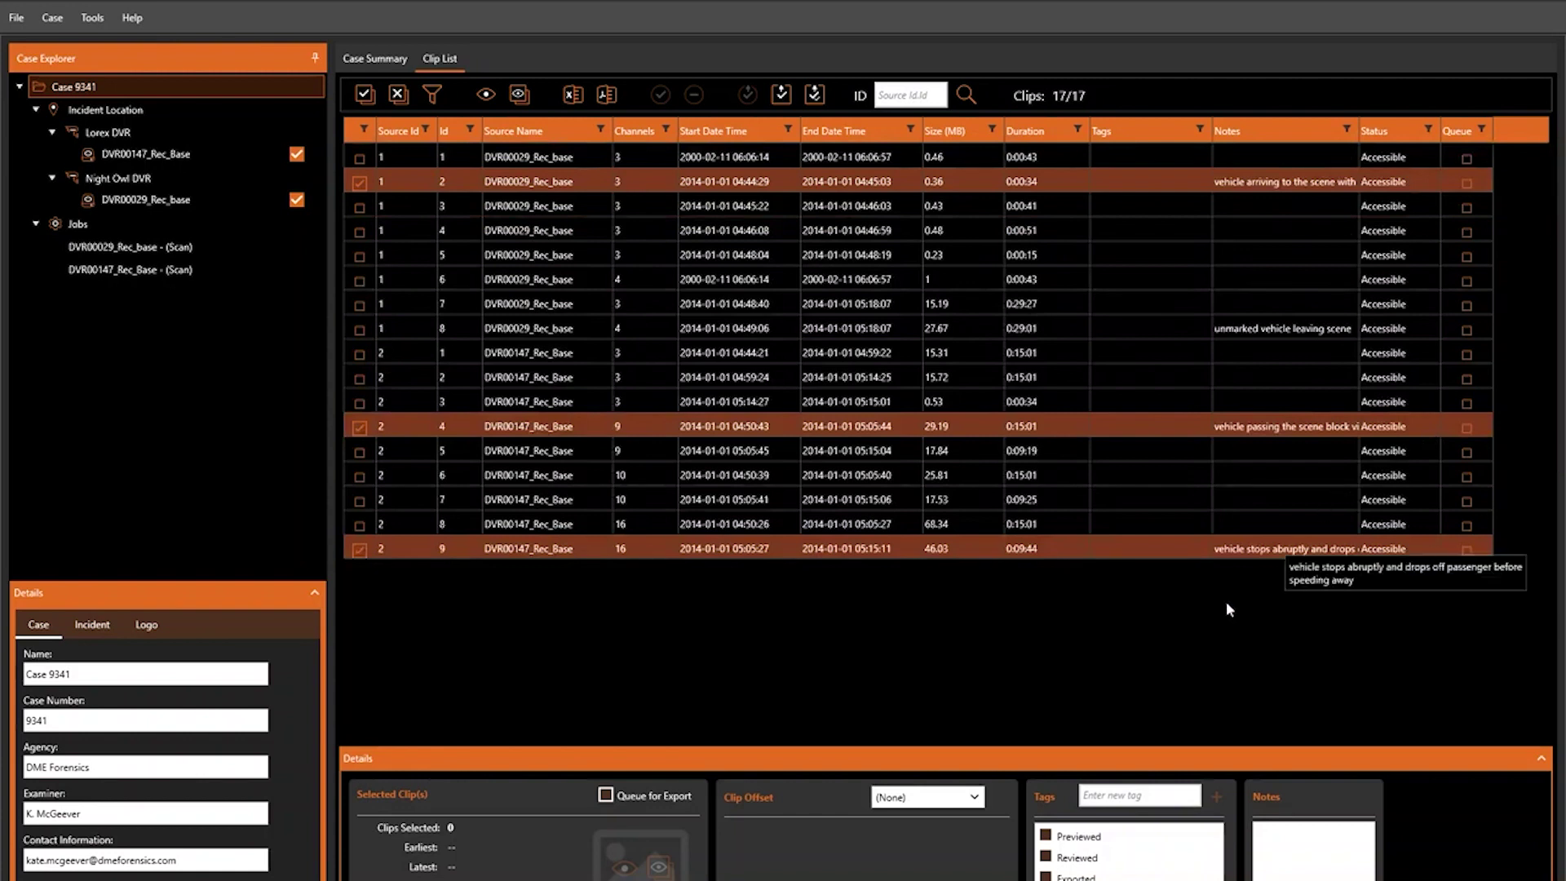